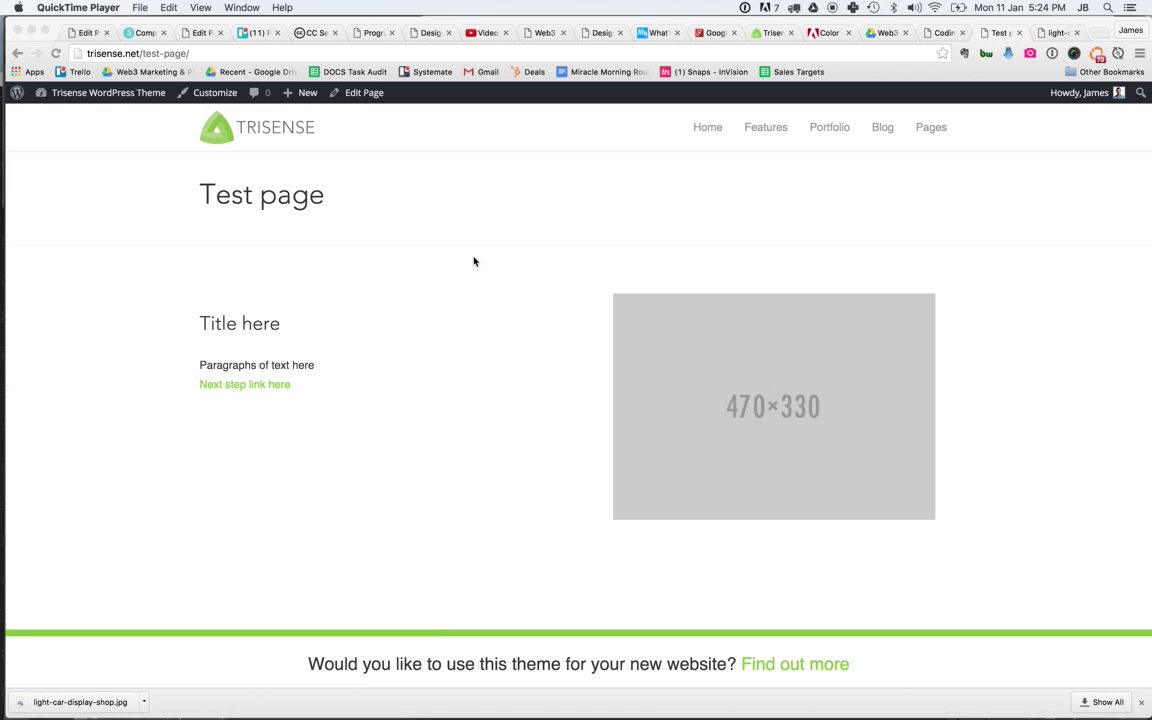
# Step: Bring the browser forward and inspect the placeholder image's code in developer tools
pyautogui.scroll(-10, 474, 261)
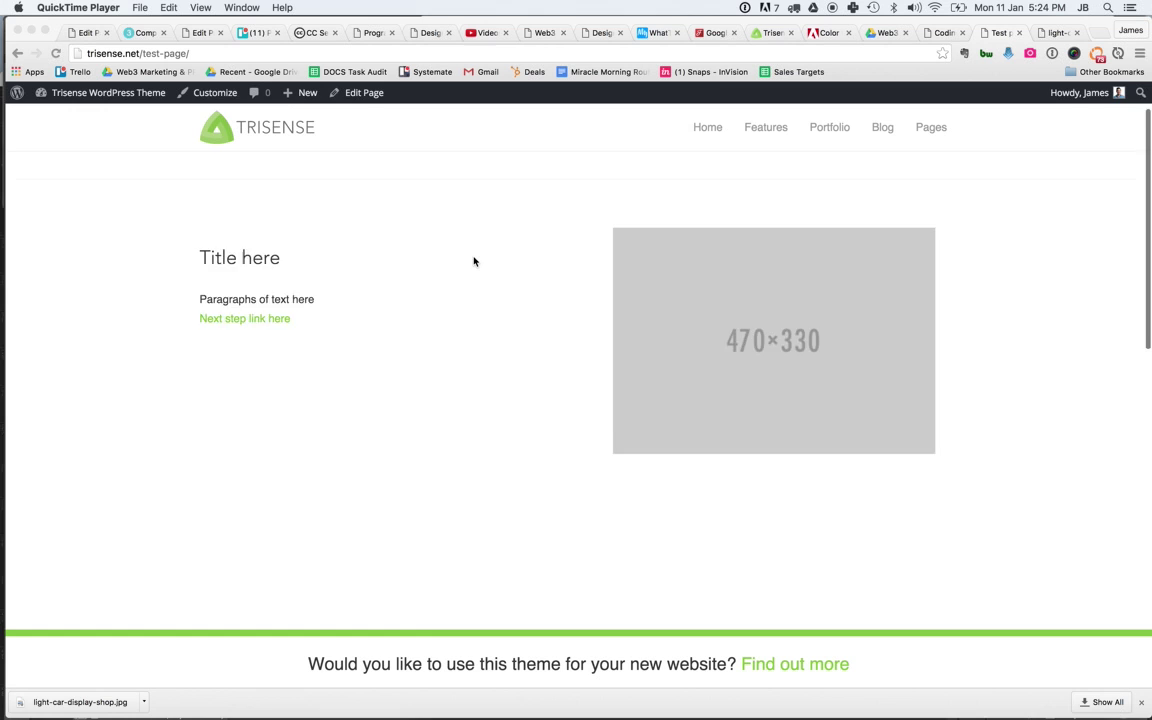
pyautogui.scroll(10, 474, 261)
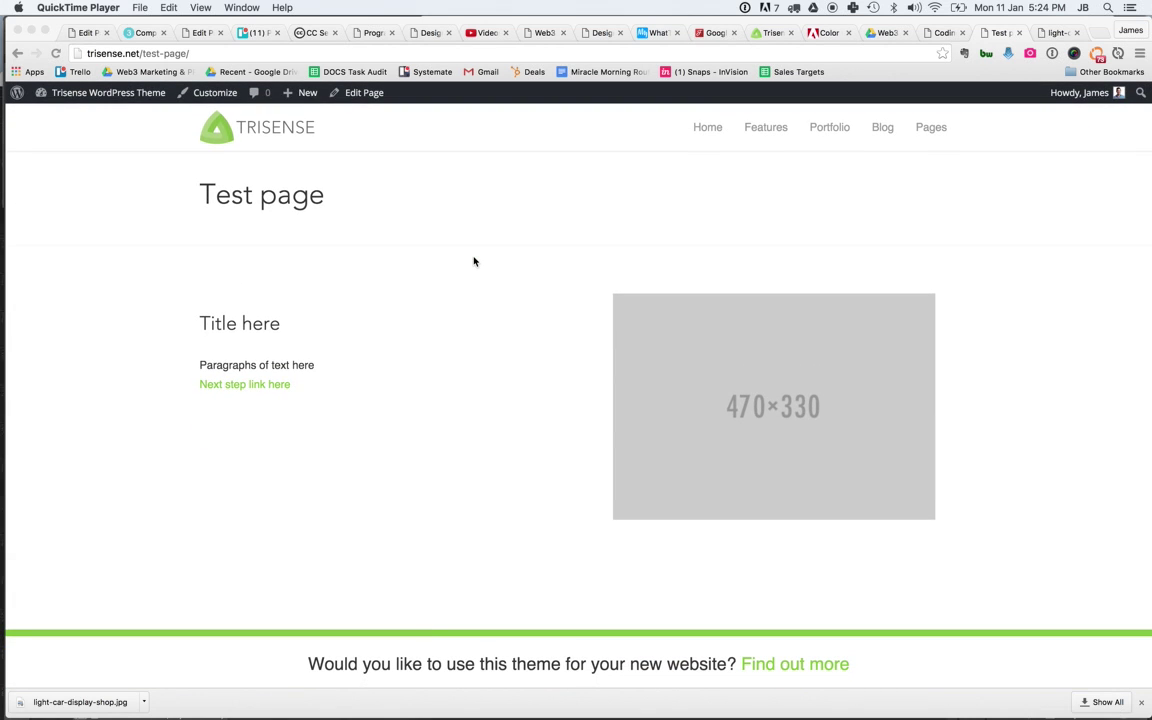
pyautogui.click(689, 355)
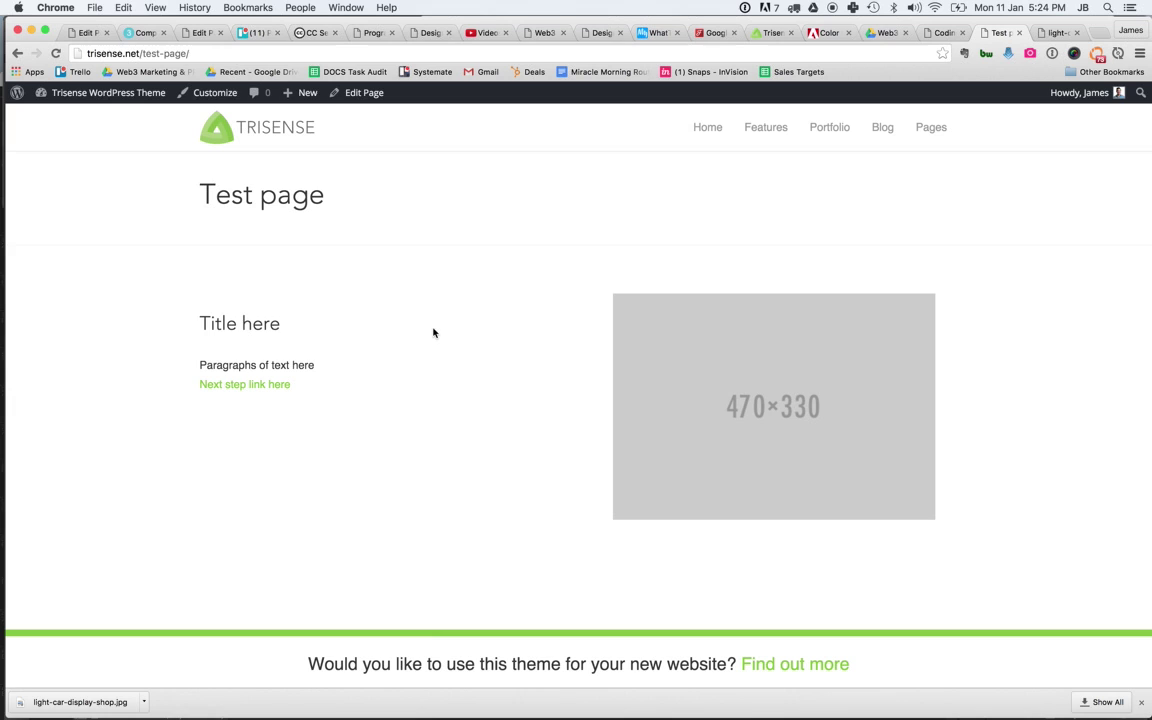
pyautogui.moveTo(751, 365); pyautogui.dragTo(532, 293)
pyautogui.rightClick(855, 388)
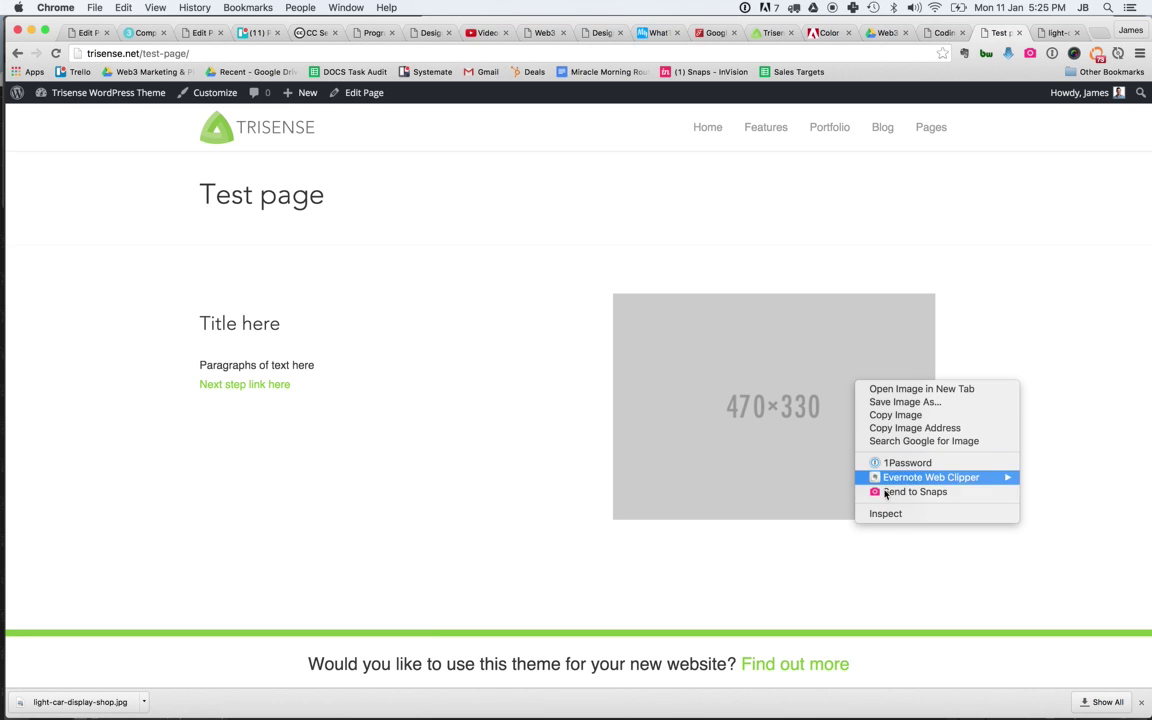
pyautogui.click(891, 515)
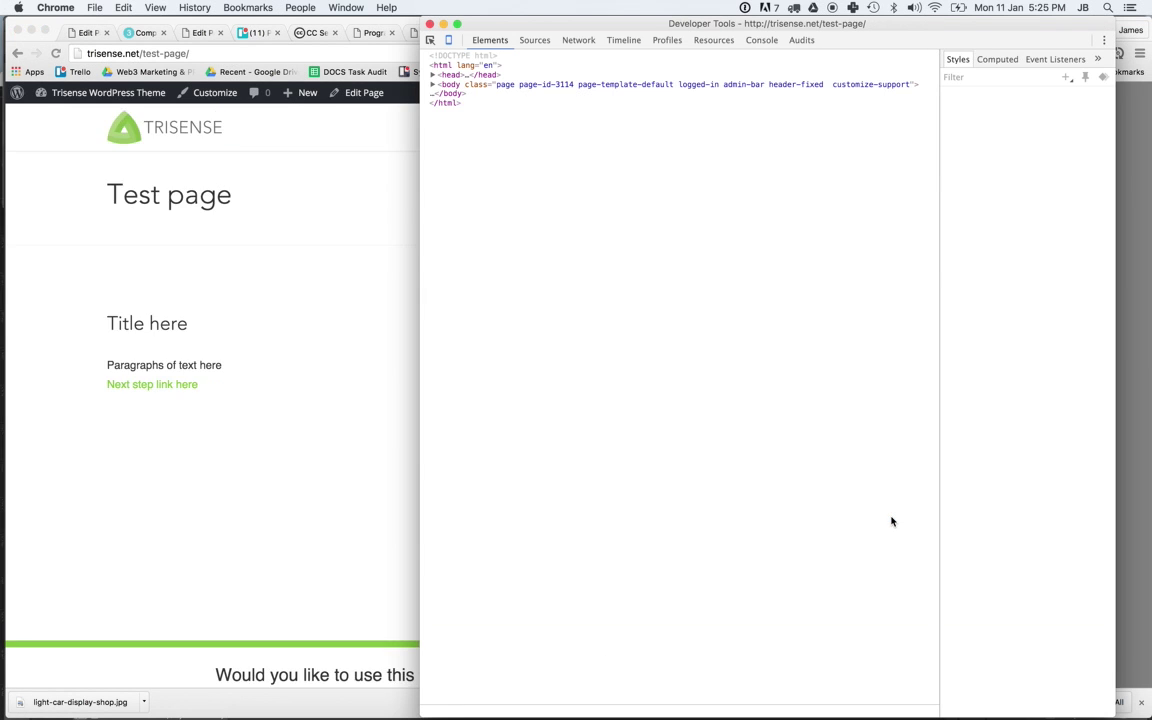
# Step: Check the placeholder image's computed size, then close the developer tools
pyautogui.moveTo(822, 31); pyautogui.dragTo(398, 6)
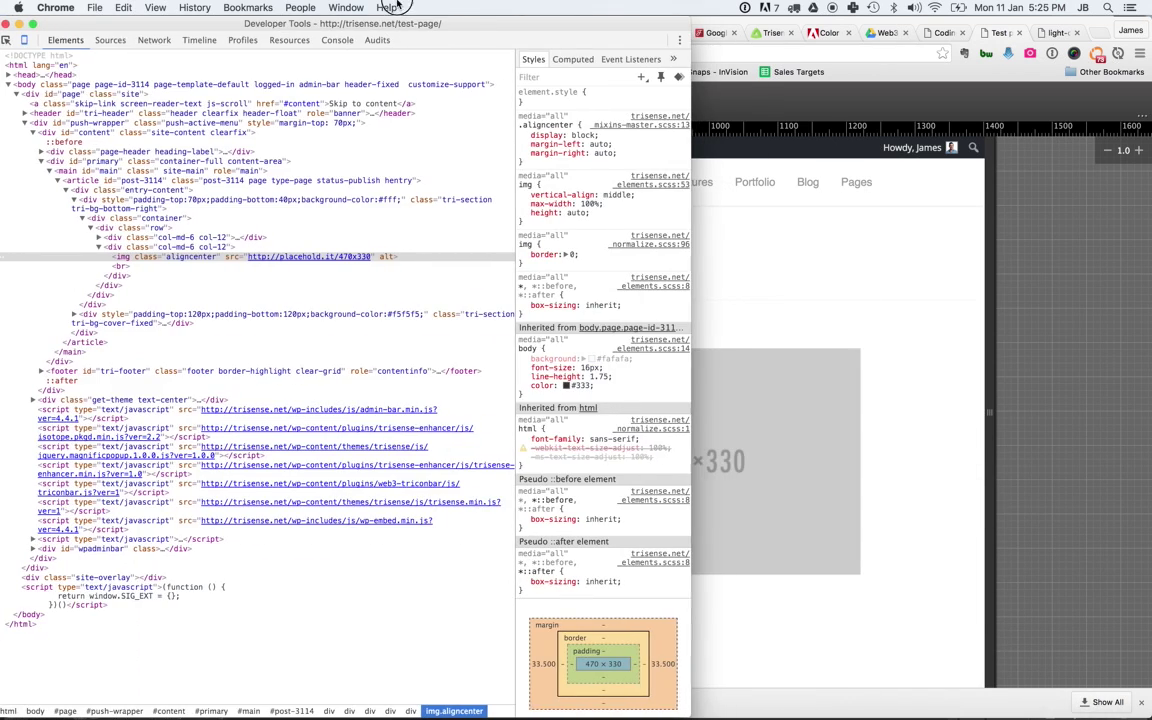
pyautogui.click(572, 59)
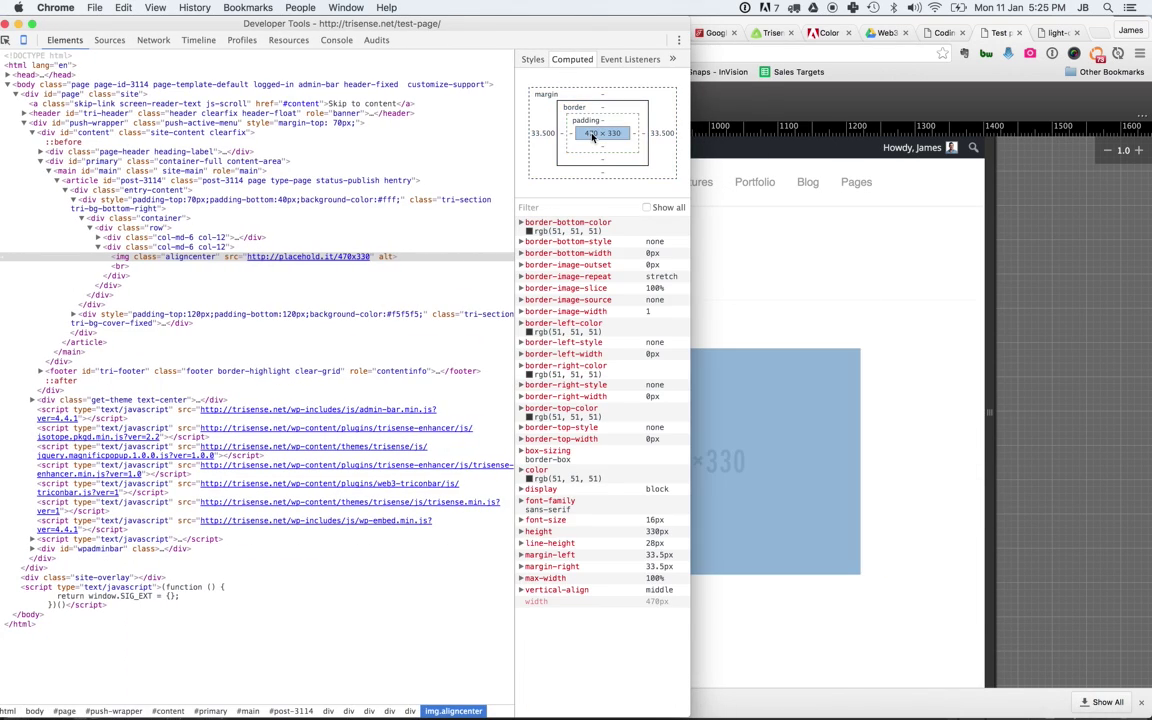
pyautogui.moveTo(525, 22); pyautogui.dragTo(246, 25)
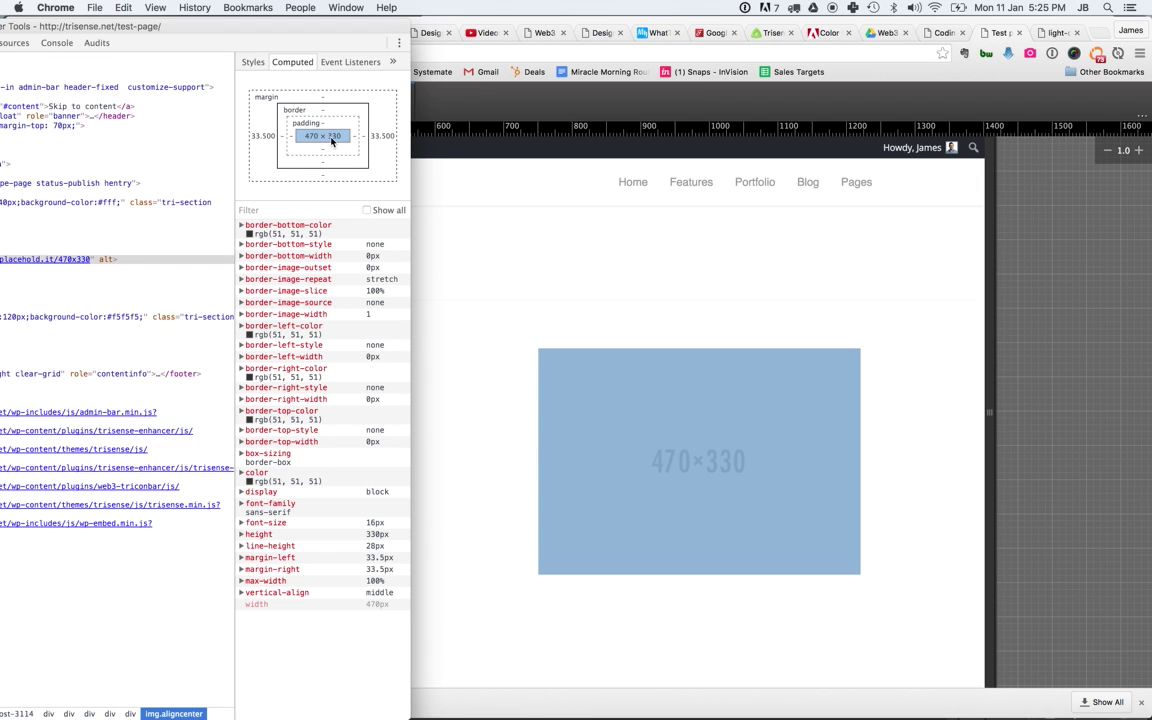
pyautogui.moveTo(152, 36); pyautogui.dragTo(658, 370)
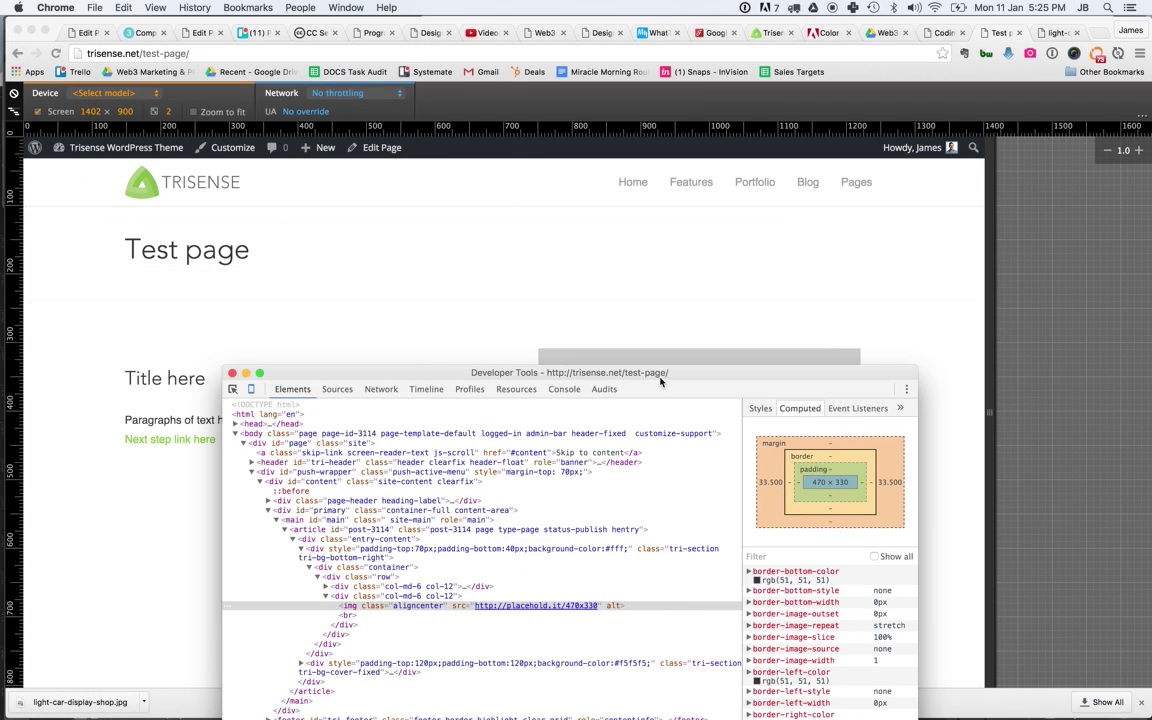
pyautogui.click(232, 373)
# Step: Switch to Photoshop and confirm the new document size is 470 × 330 pixels
pyautogui.click(333, 703)
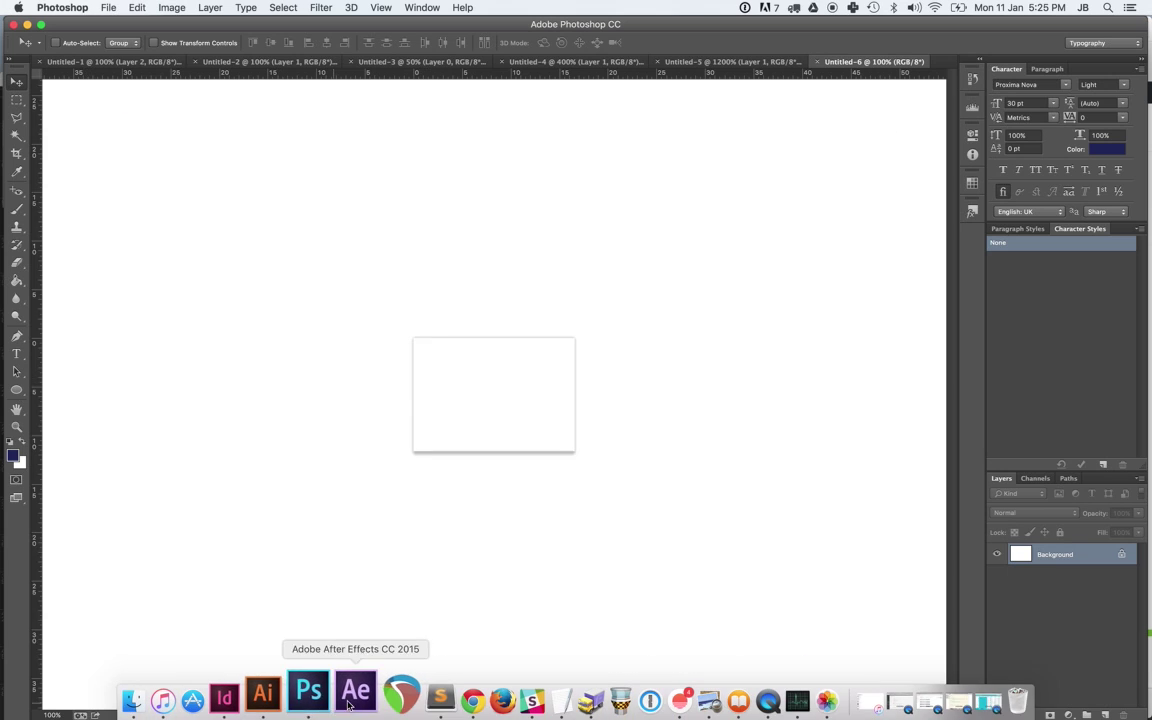
pyautogui.press('super+n')
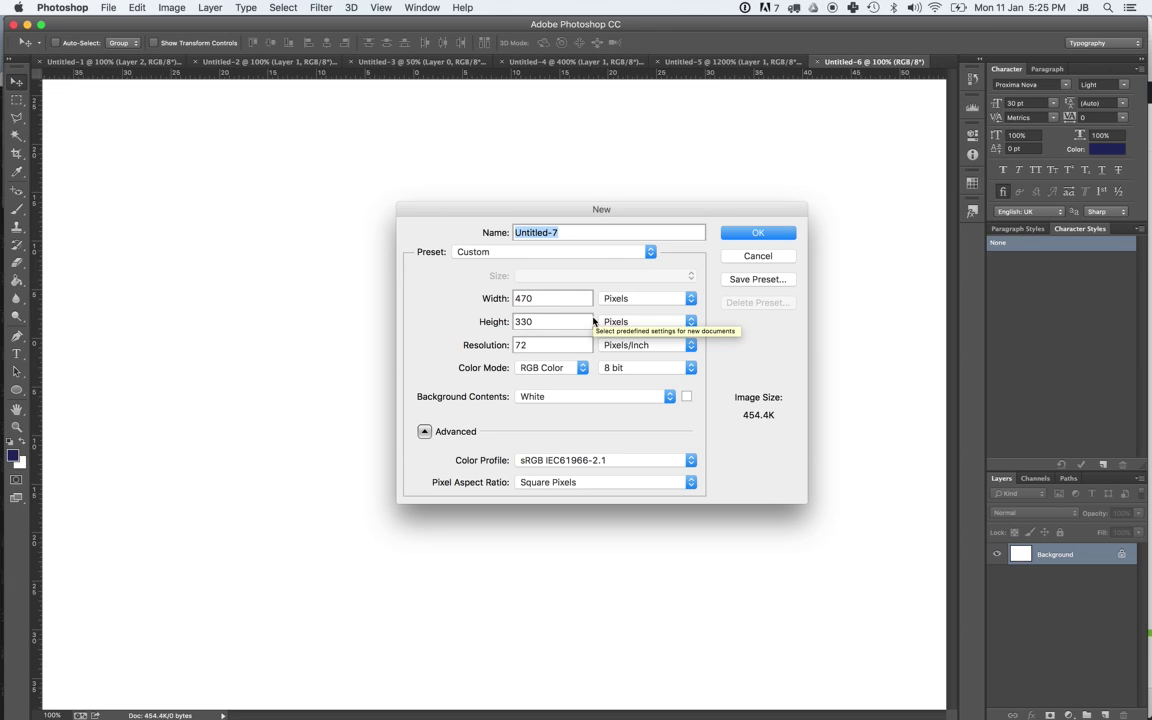
pyautogui.click(757, 234)
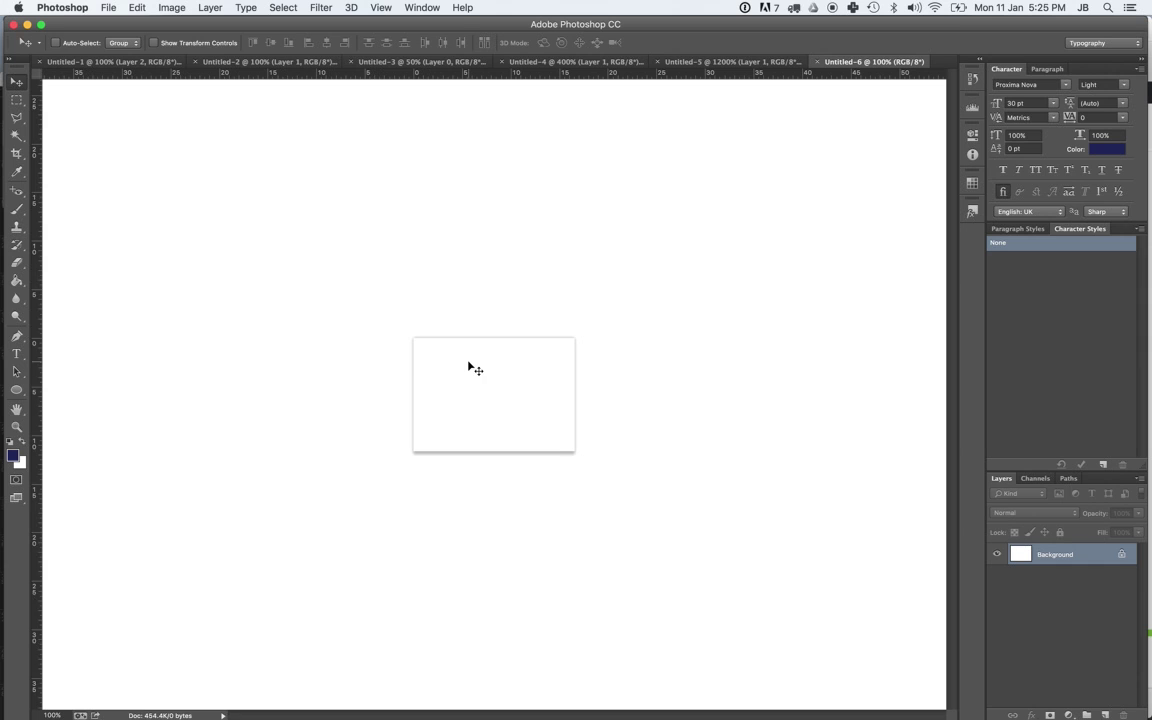
# Step: Fit the light-car-display-shop.jpg photo in its Chrome tab and copy the image
pyautogui.click(440, 689)
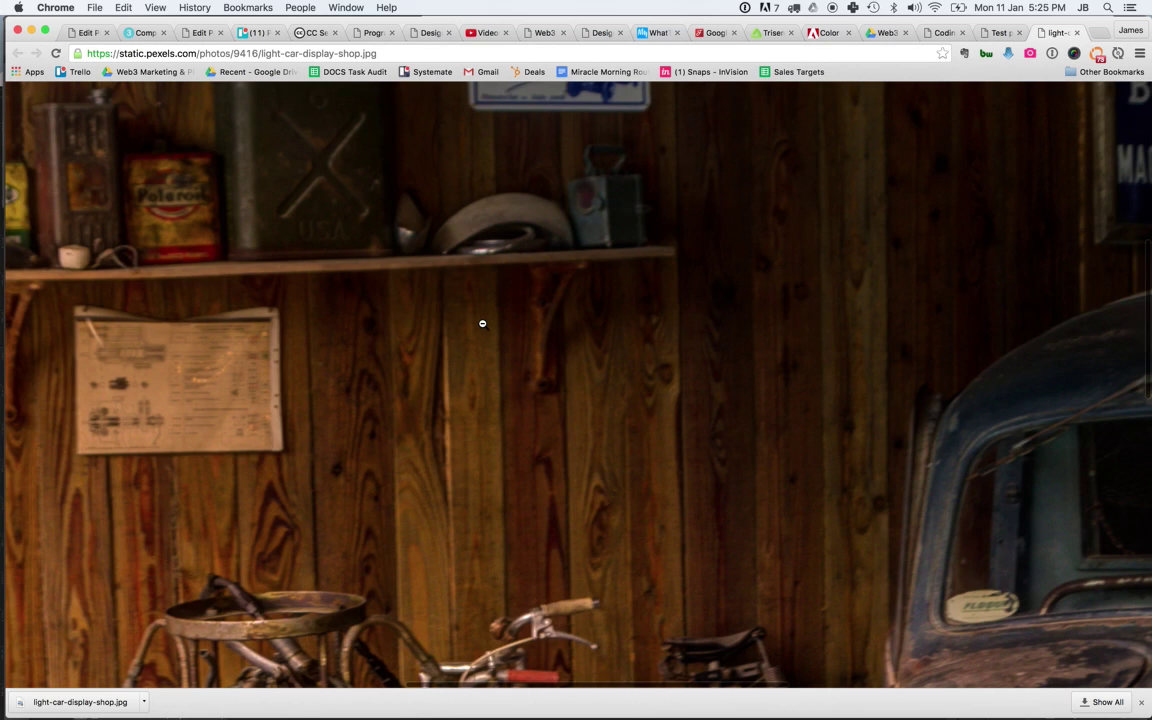
pyautogui.click(530, 345)
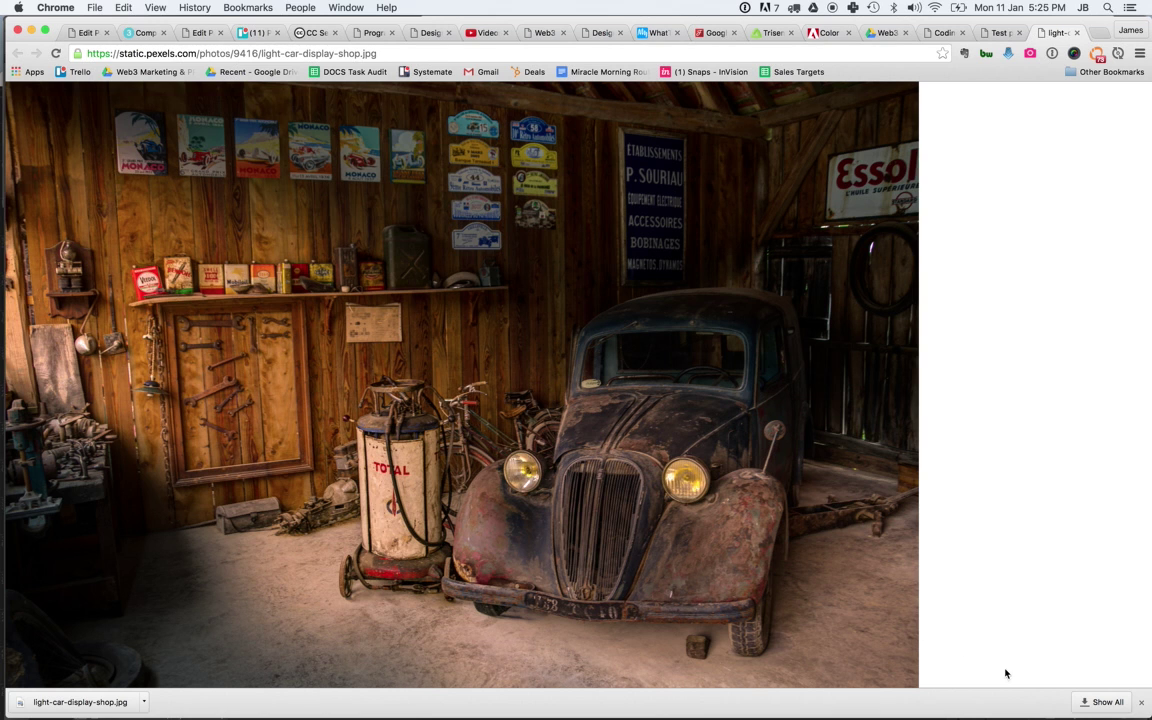
pyautogui.click(1141, 702)
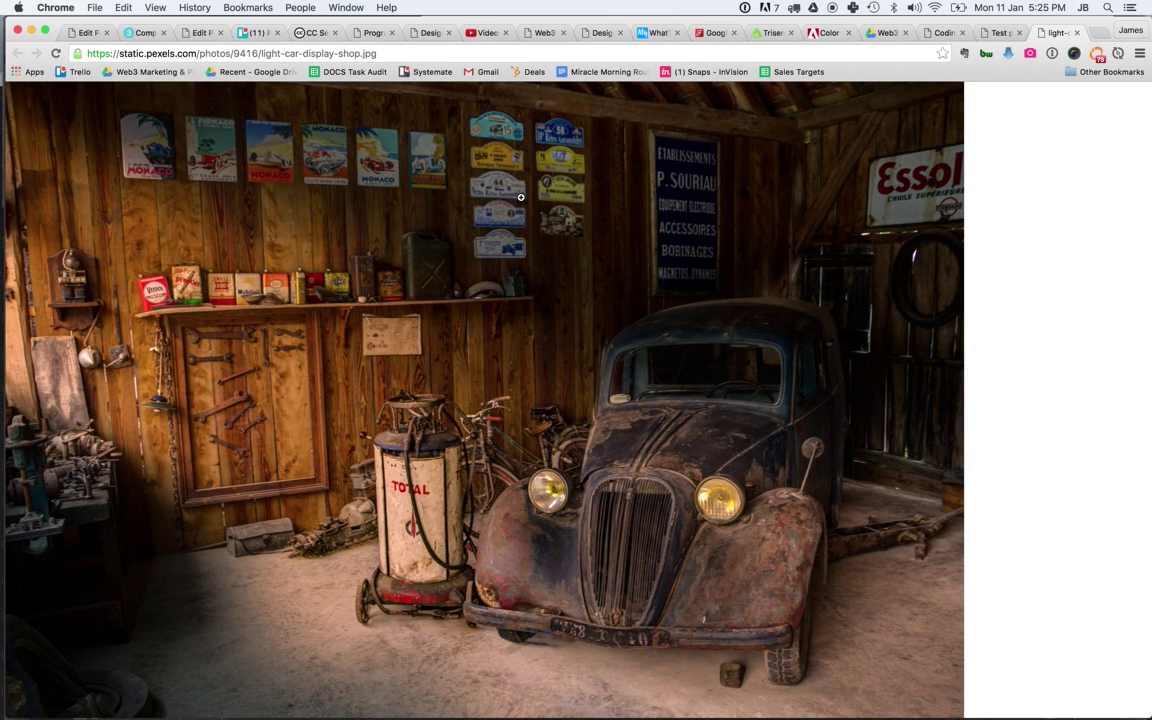
pyautogui.rightClick(523, 197)
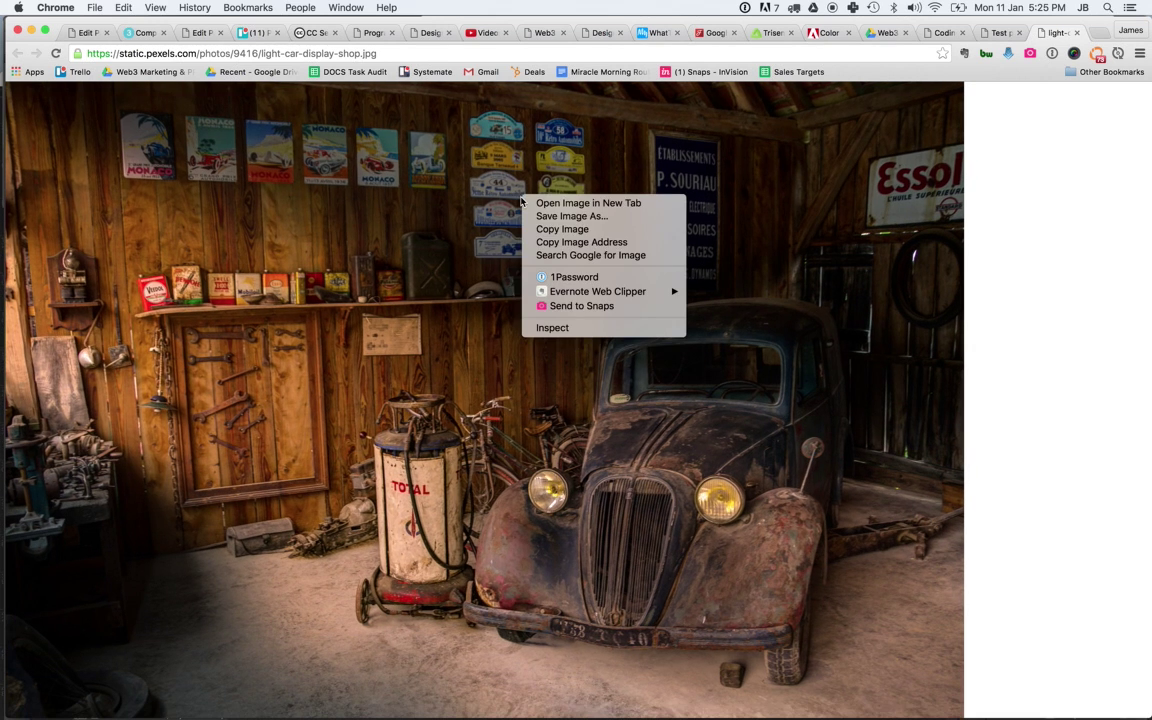
pyautogui.click(561, 230)
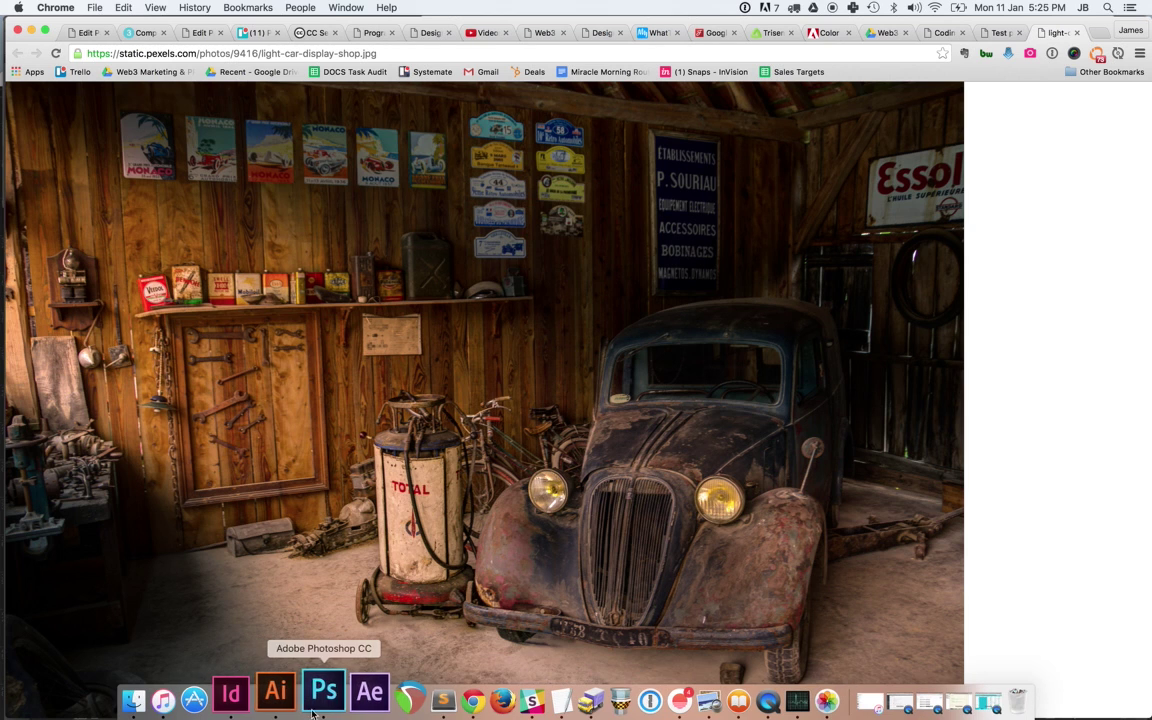
# Step: Paste the garage photo onto the blank Untitled-6 canvas as a new layer
pyautogui.click(313, 712)
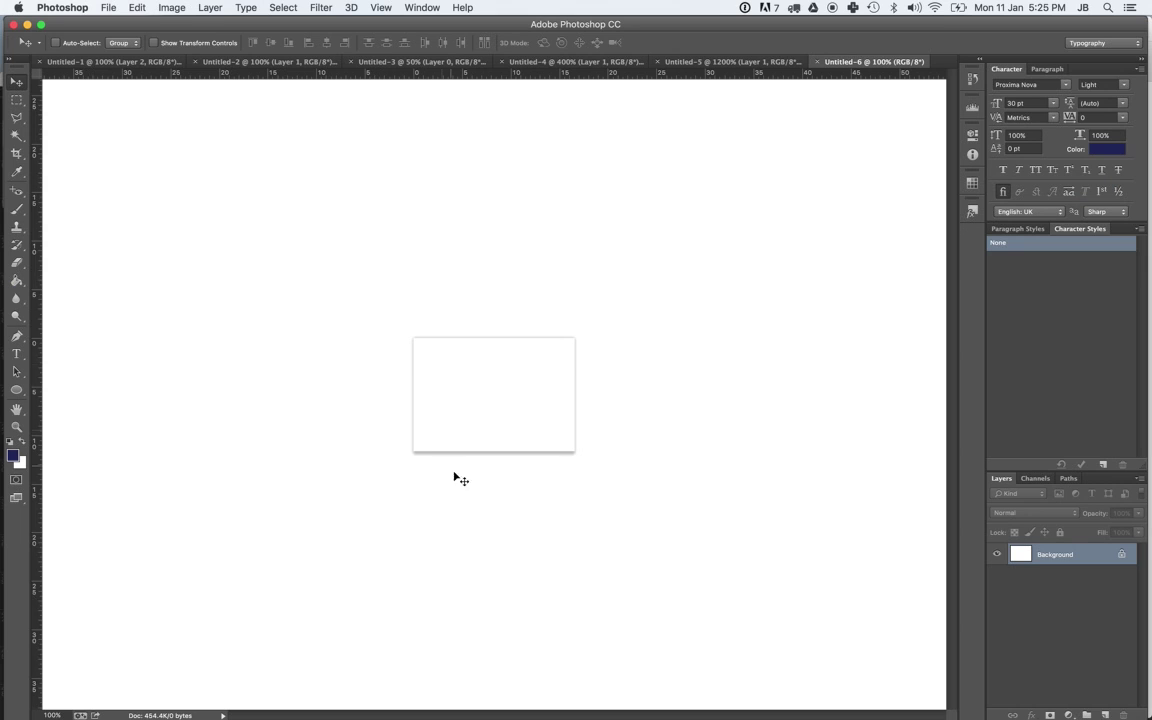
pyautogui.press('i')
pyautogui.press('super+b')
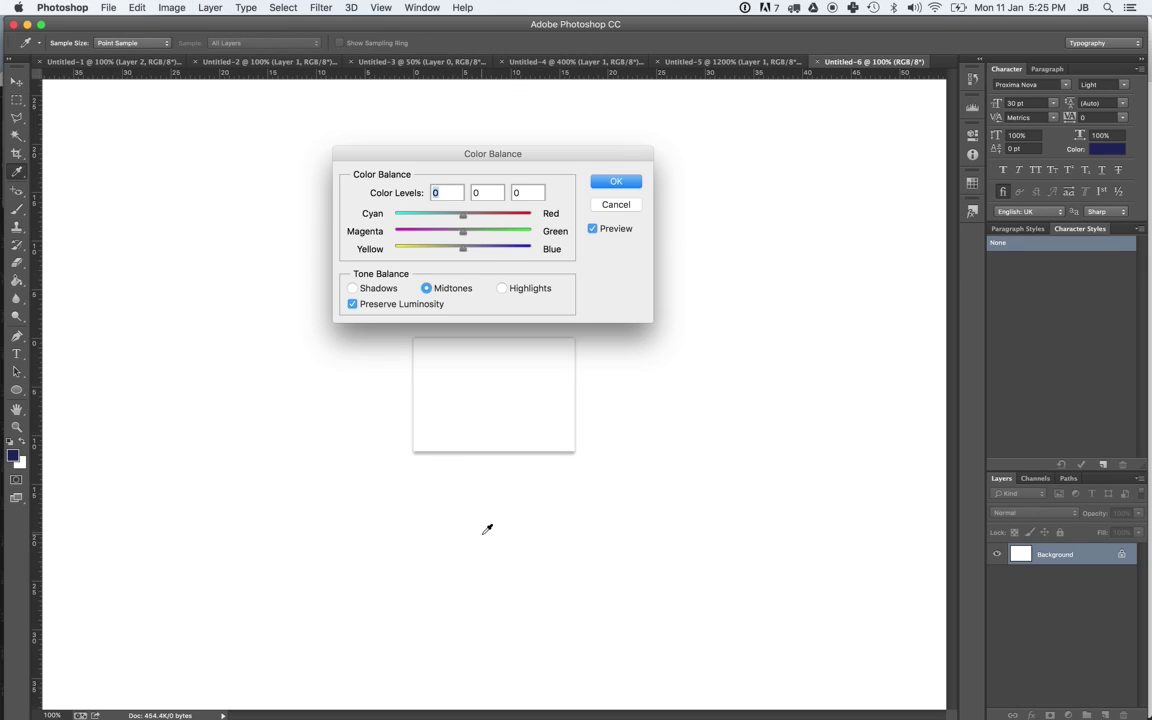
pyautogui.press('Escape')
pyautogui.press('b')
pyautogui.press('super+v')
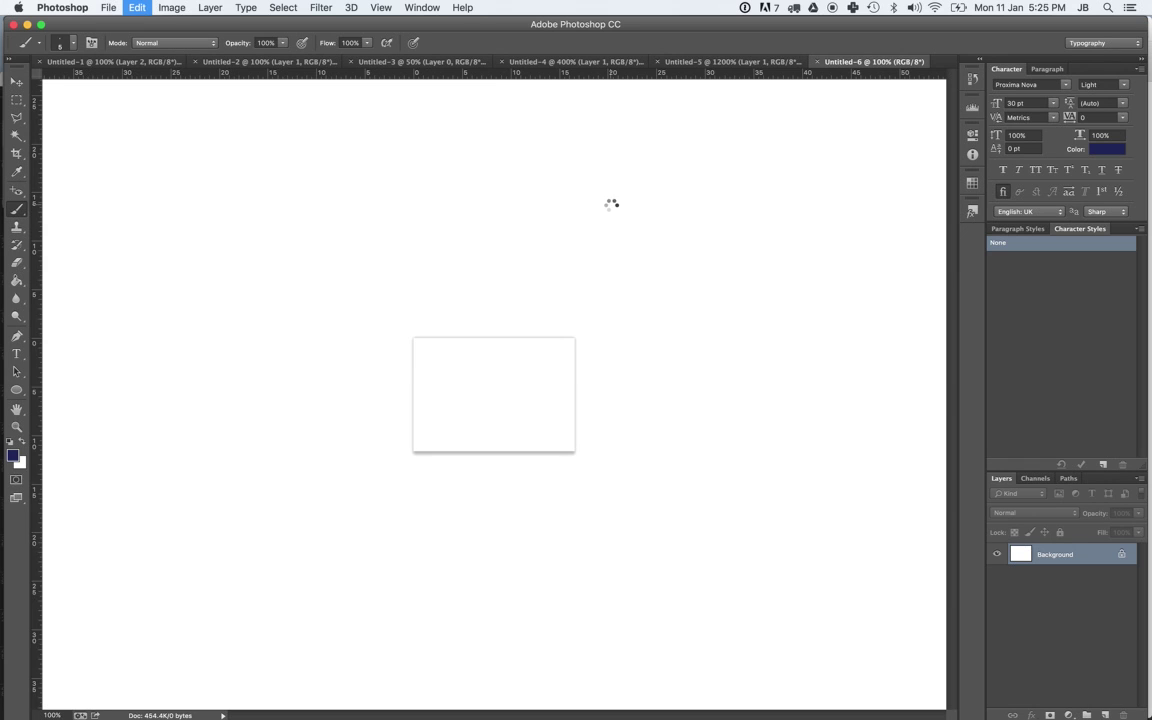
pyautogui.press('super+minus')
pyautogui.press('super+minus')
pyautogui.press('super+minus')
pyautogui.press('super+minus')
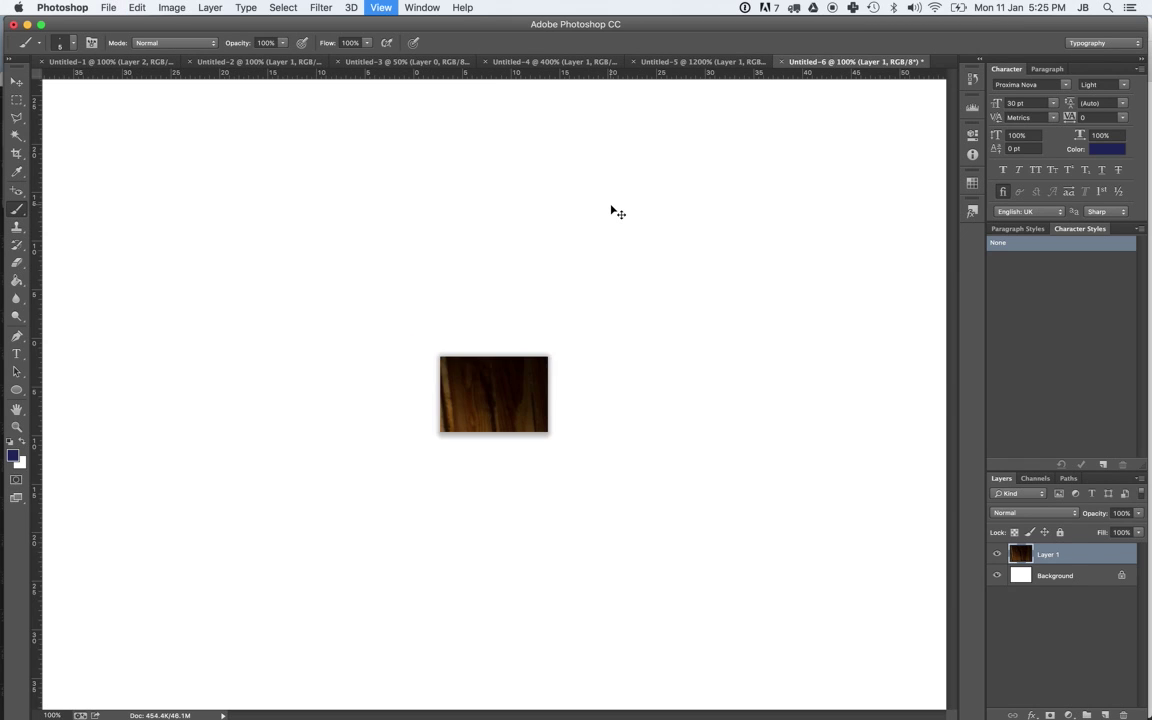
# Step: Scale the pasted photo down with Free Transform so it fits inside the canvas
pyautogui.press('super+t')
pyautogui.press('super+minus')
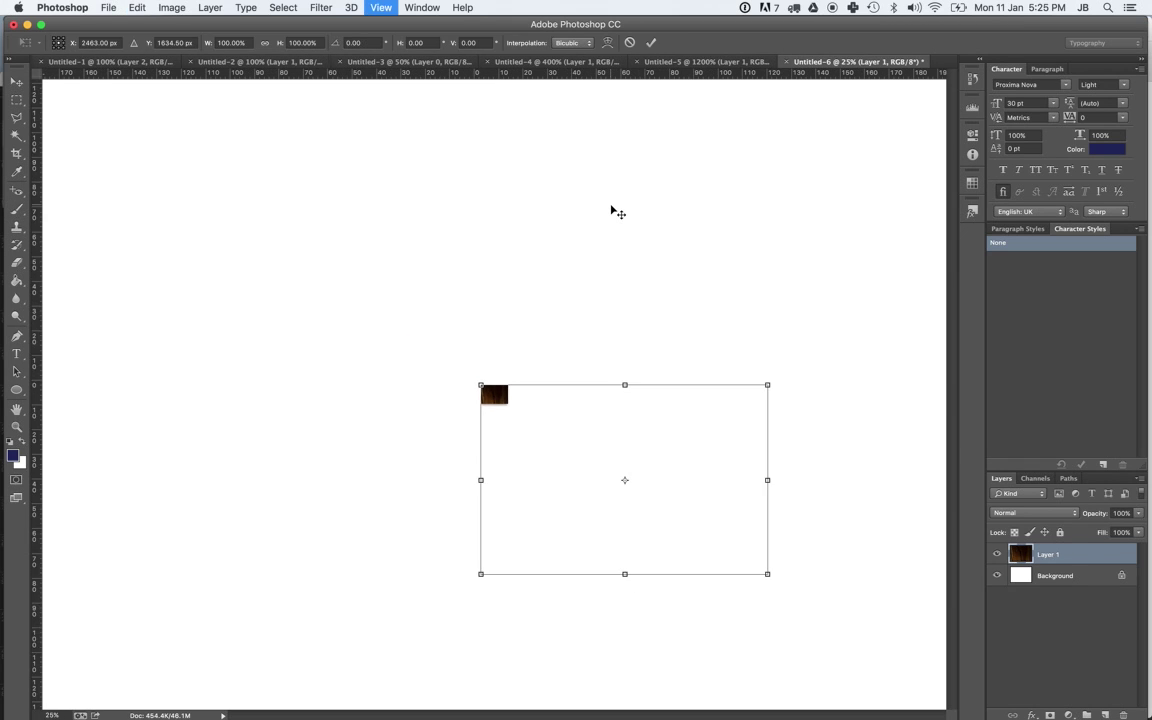
pyautogui.press('super+minus')
pyautogui.press('super+plus')
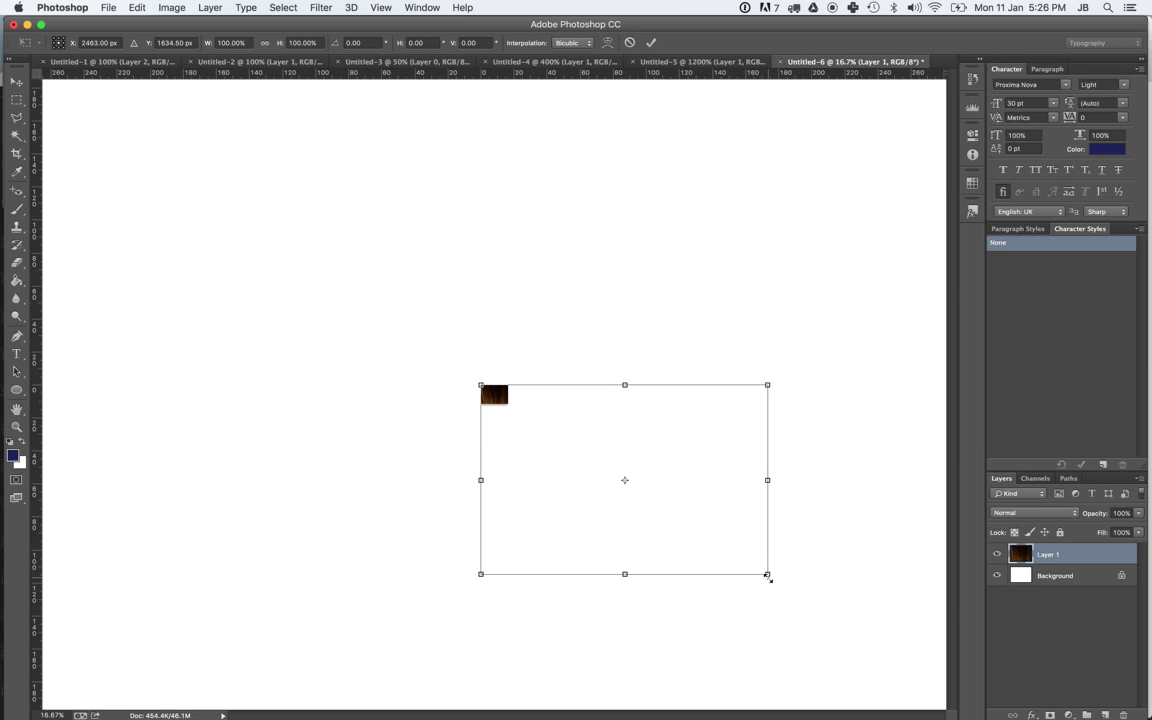
pyautogui.moveTo(767, 576); pyautogui.dragTo(547, 399)
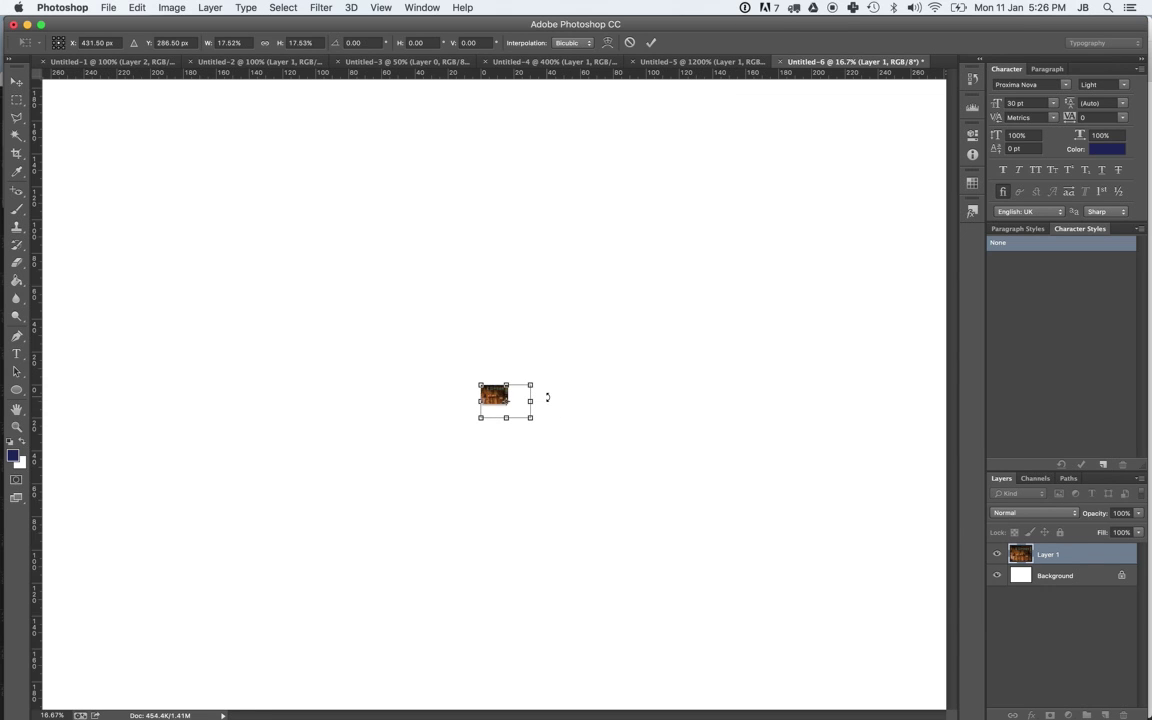
pyautogui.press('super+equal')
pyautogui.press('super+equal')
pyautogui.press('super+equal')
pyautogui.press('super+equal')
pyautogui.press('super+equal')
pyautogui.press('super+equal')
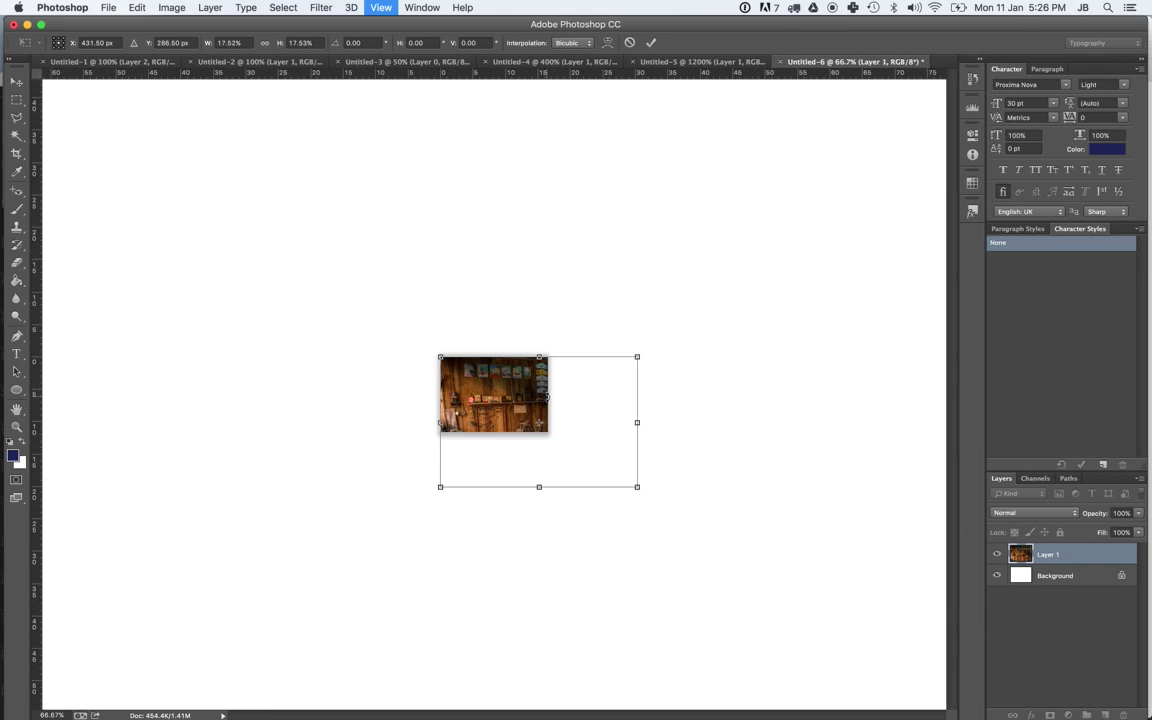
pyautogui.press('super+equal')
pyautogui.press('super+equal')
pyautogui.press('super+minus')
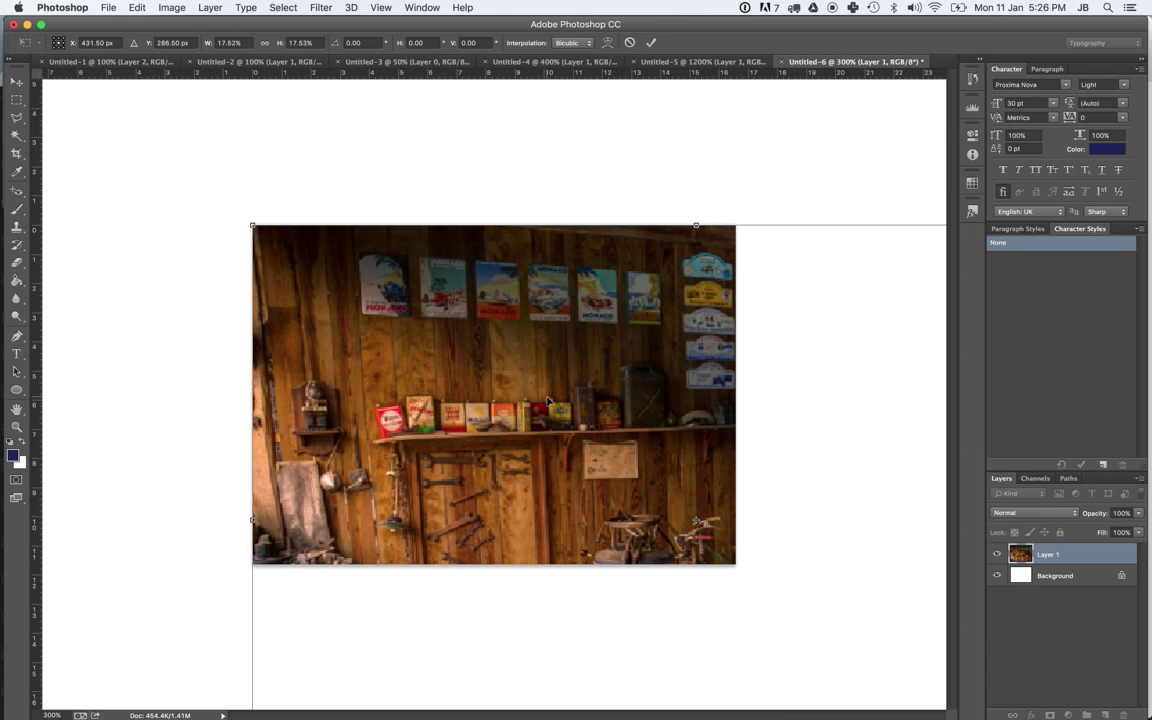
pyautogui.press('super+minus')
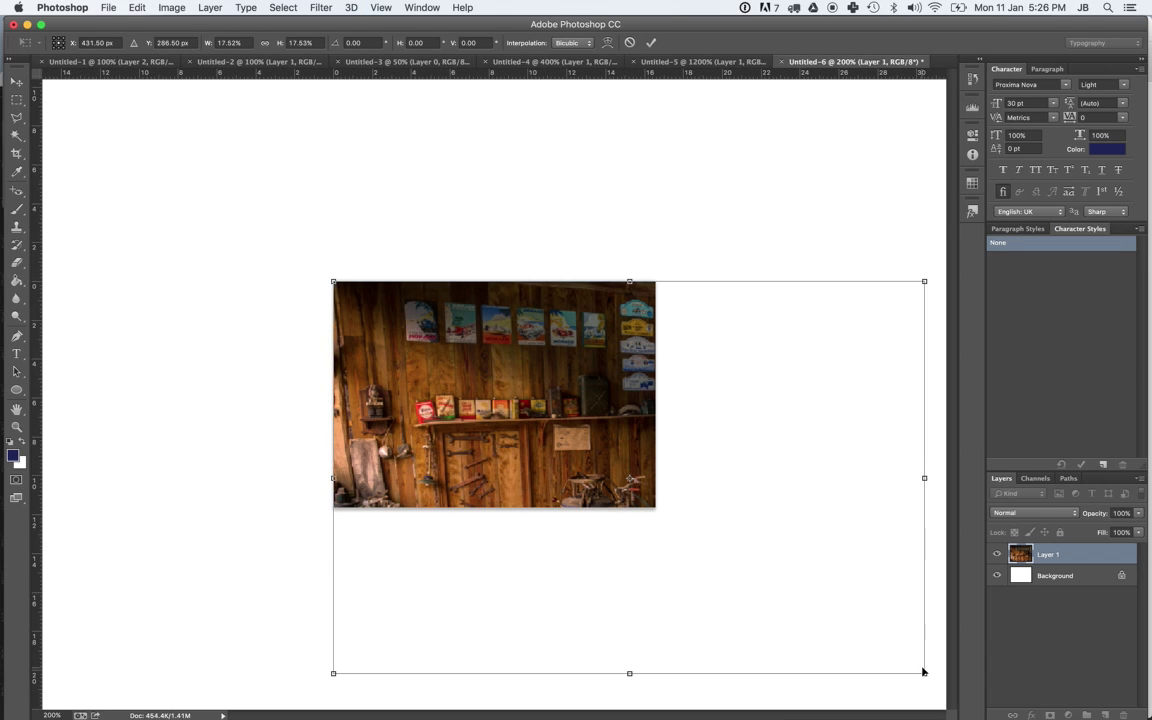
pyautogui.moveTo(923, 670); pyautogui.dragTo(696, 471)
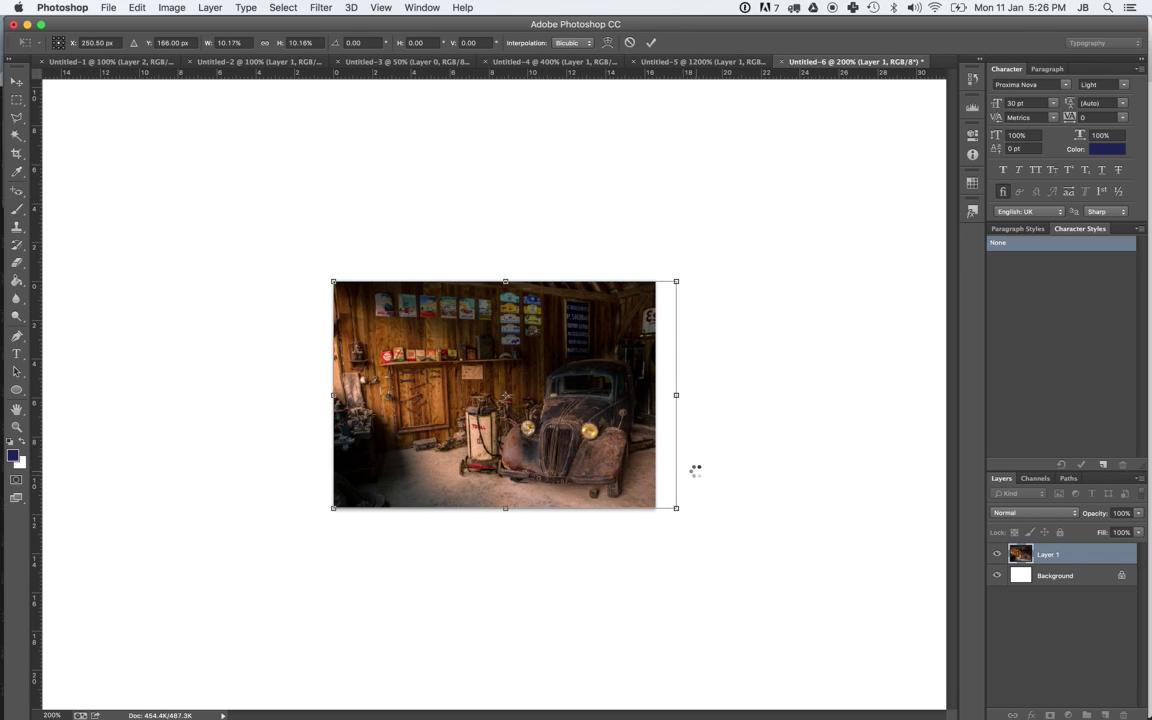
pyautogui.press('Return')
# Step: Nudge the photo slightly to the left with Free Transform
pyautogui.press('super+t')
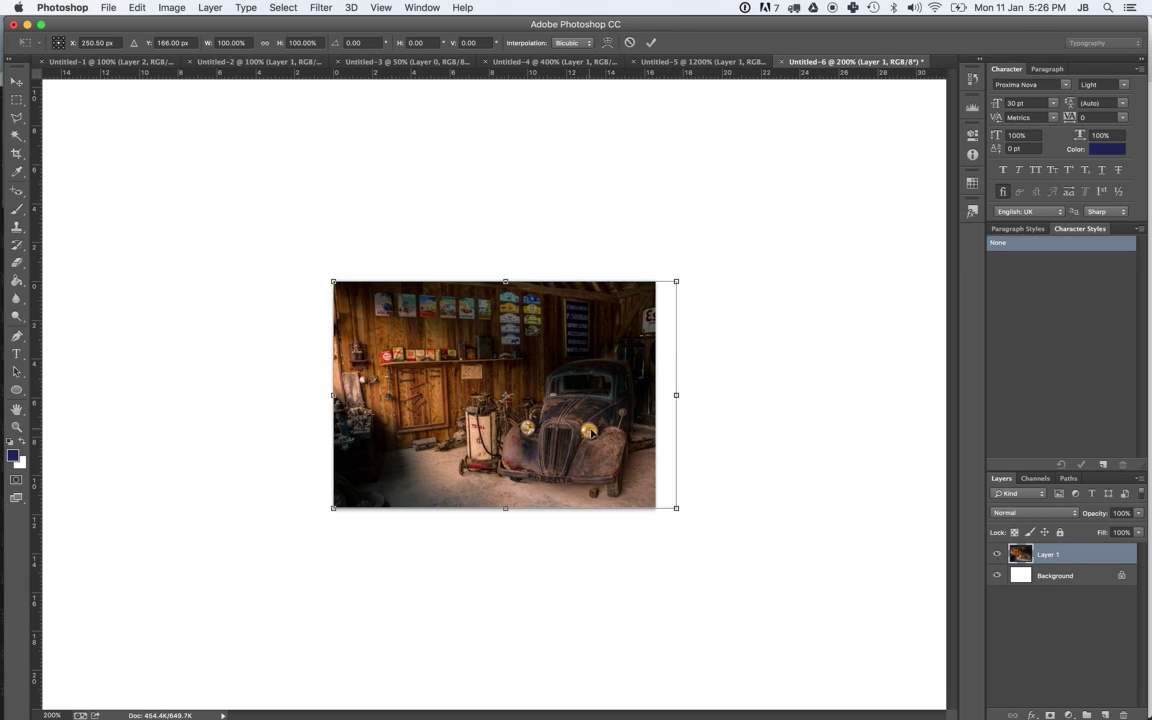
pyautogui.moveTo(589, 433); pyautogui.dragTo(568, 434)
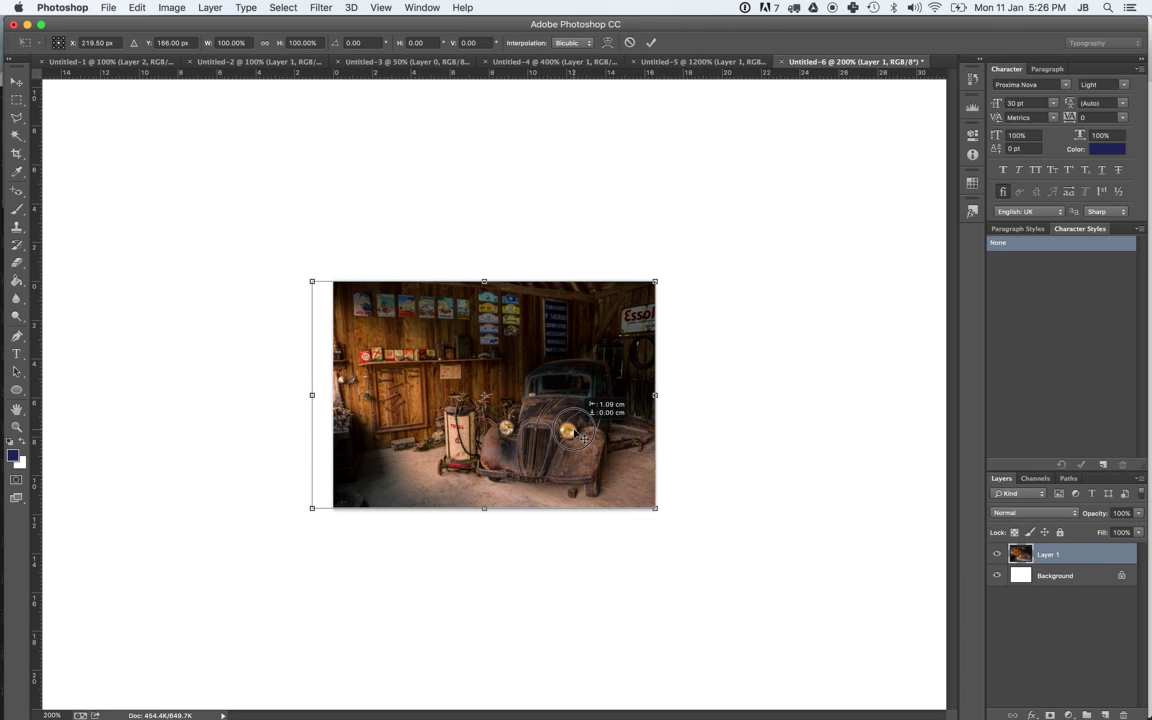
pyautogui.press('Return')
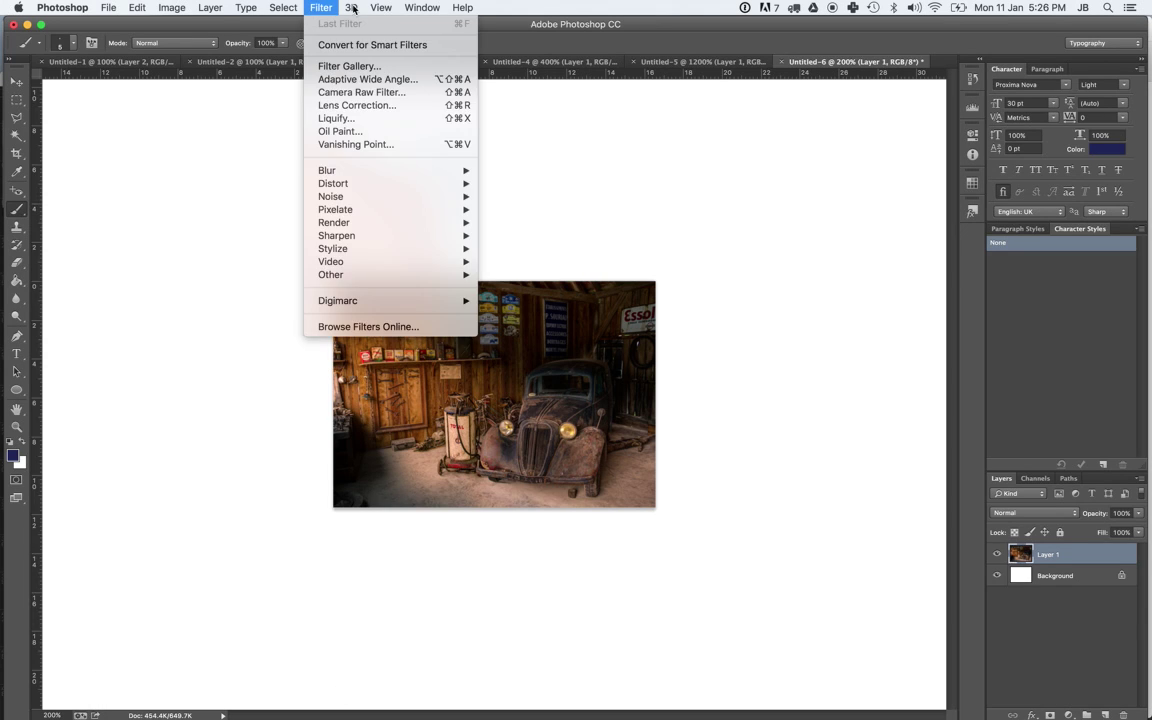
# Step: Turn on the grid via View > Show > Grid and view it at 400% and 300%
pyautogui.moveTo(419, 9)
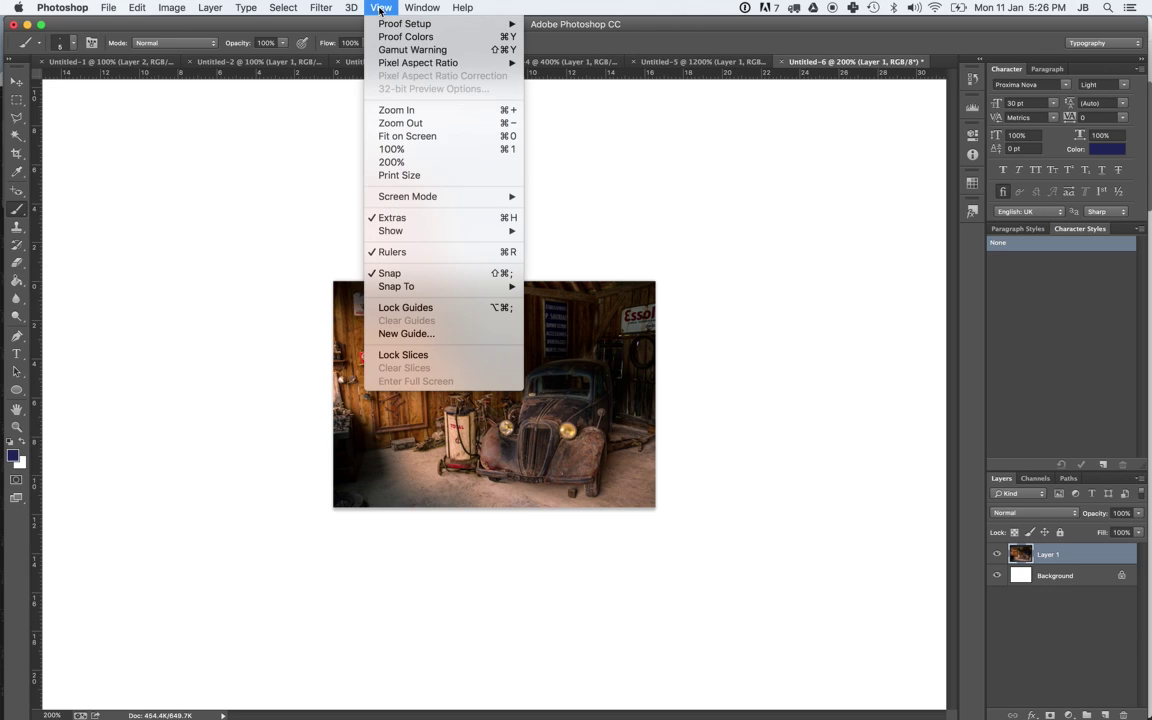
pyautogui.moveTo(219, 10)
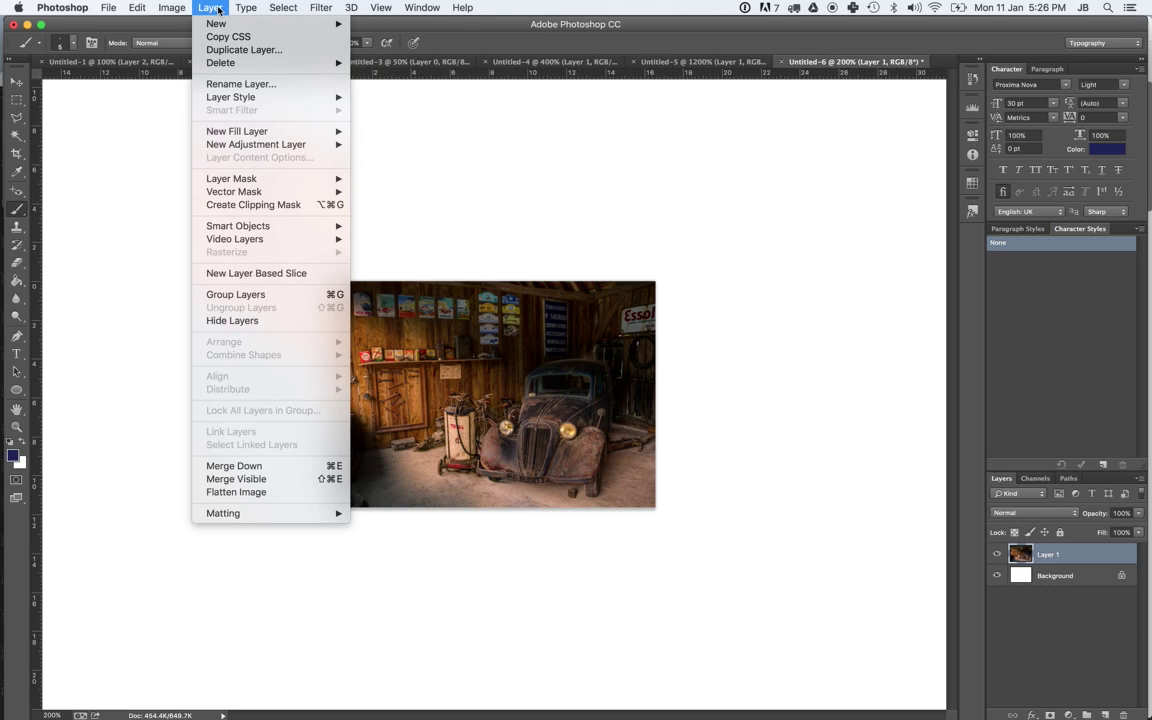
pyautogui.moveTo(381, 14)
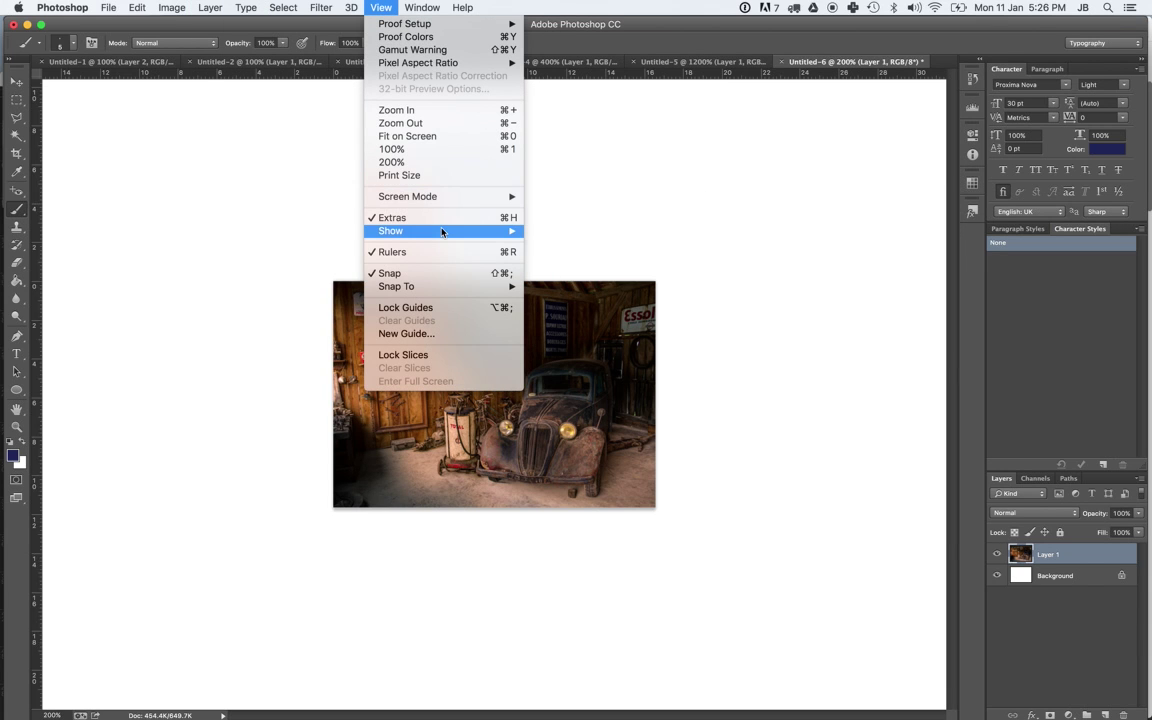
pyautogui.moveTo(444, 231)
pyautogui.click(557, 272)
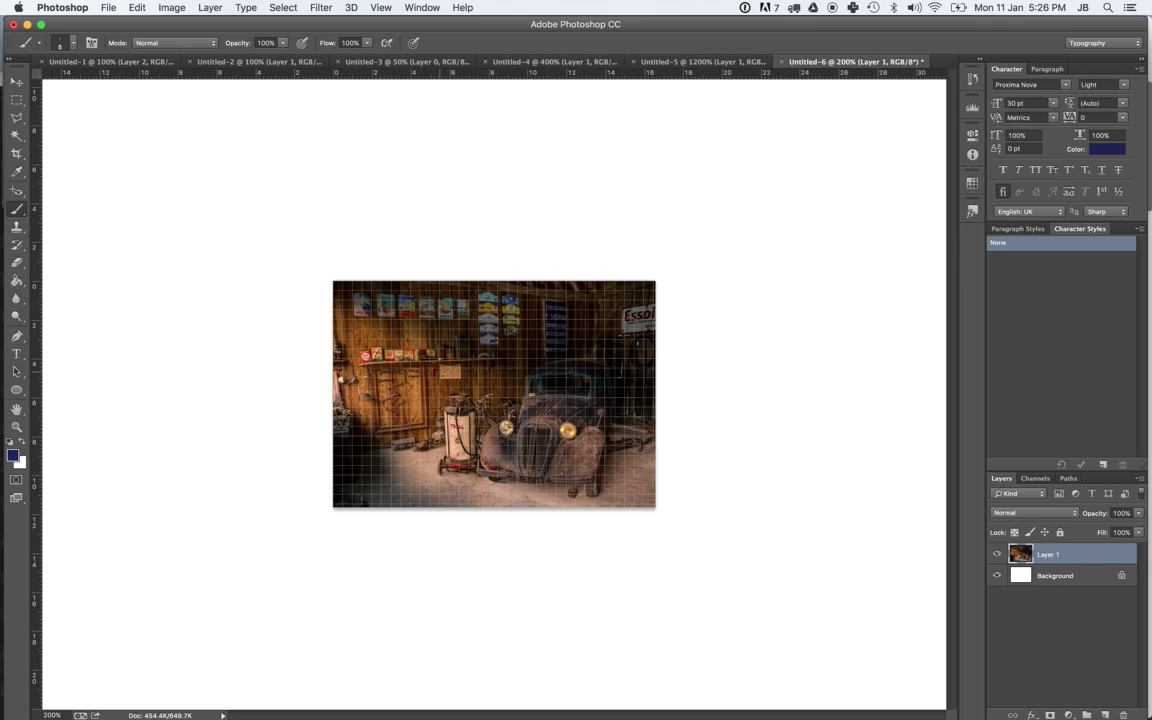
pyautogui.press('super+equal')
pyautogui.press('super+equal')
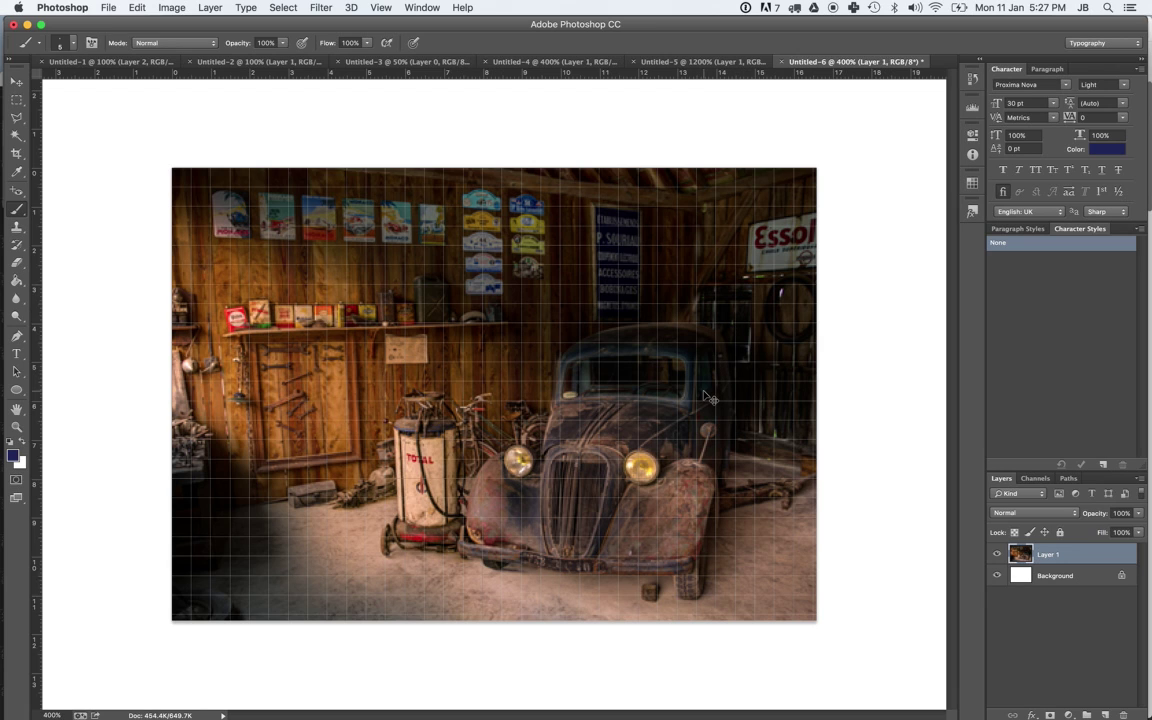
pyautogui.press('super+minus')
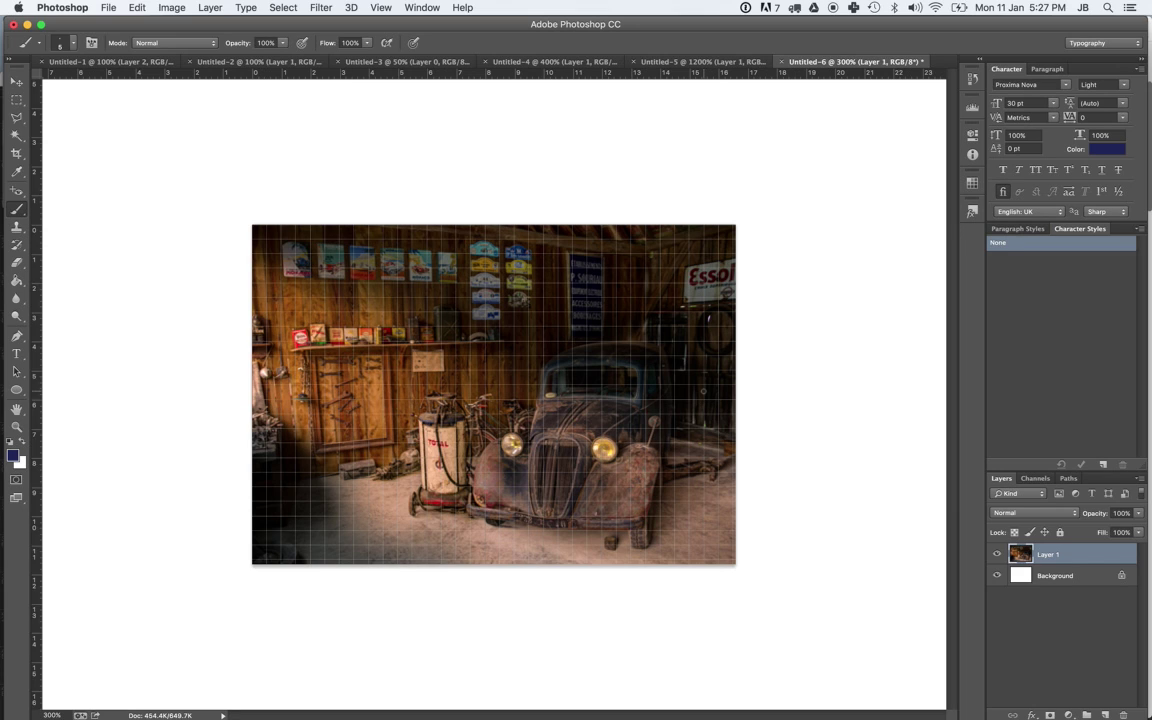
pyautogui.click(112, 7)
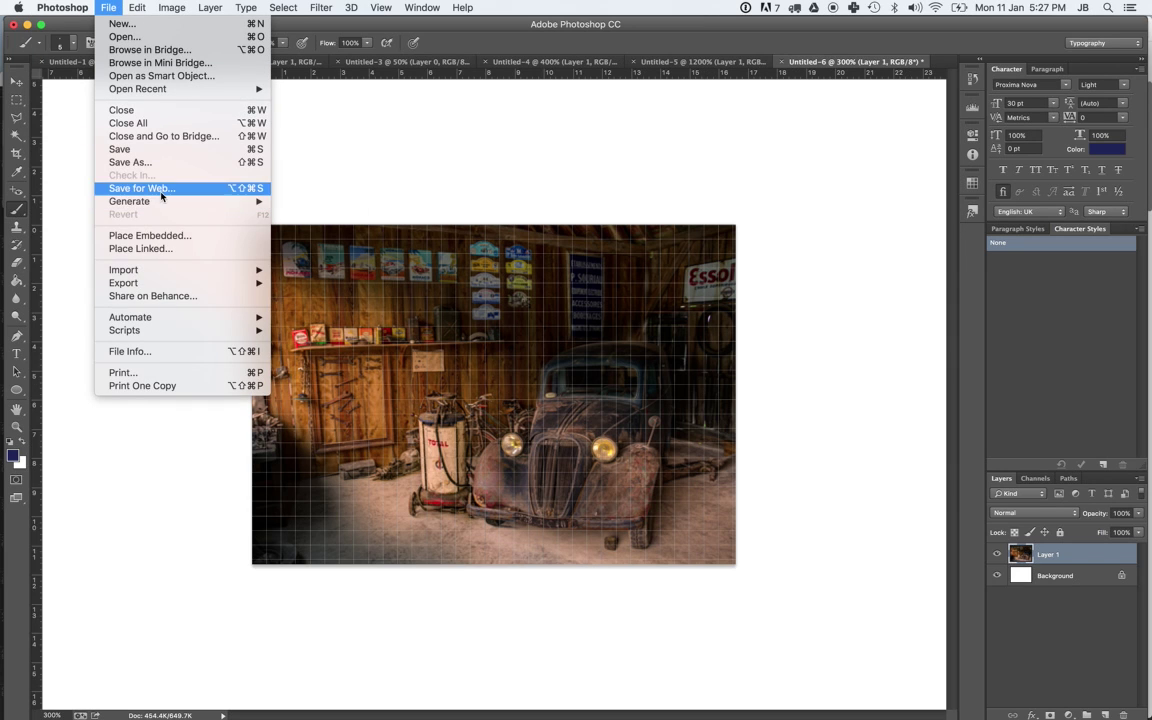
# Step: Open Save for Web with the JPEG preview zoomed to 200%
pyautogui.click(161, 189)
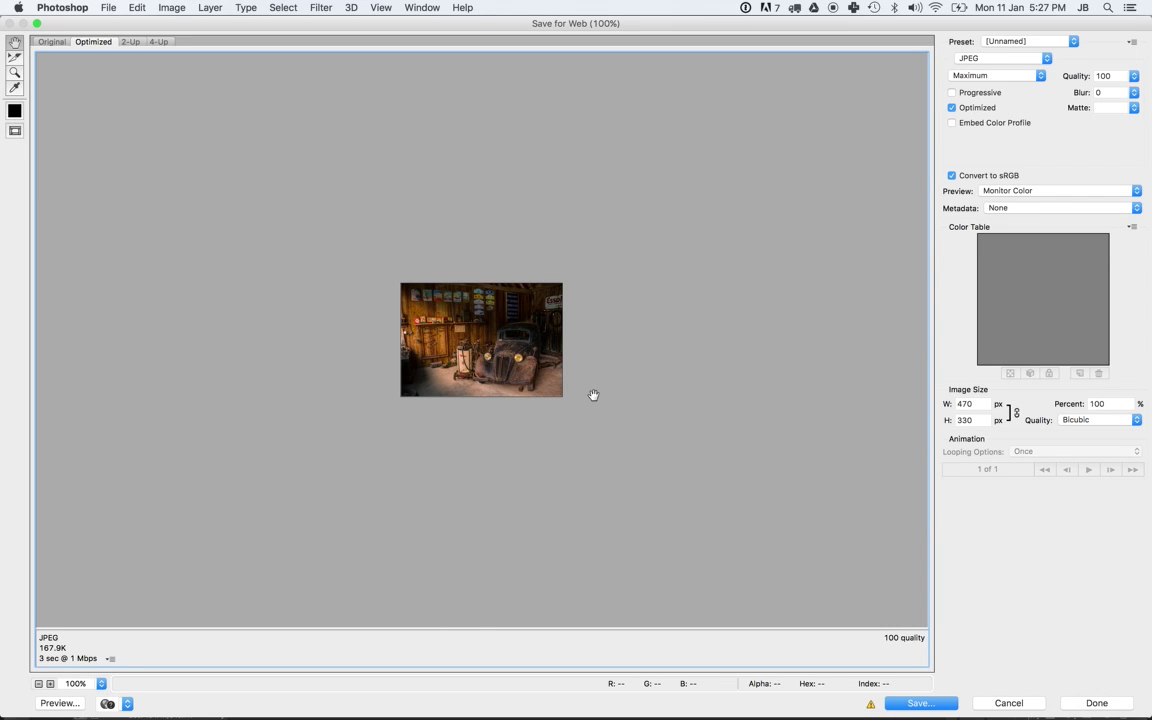
pyautogui.press('super+plus')
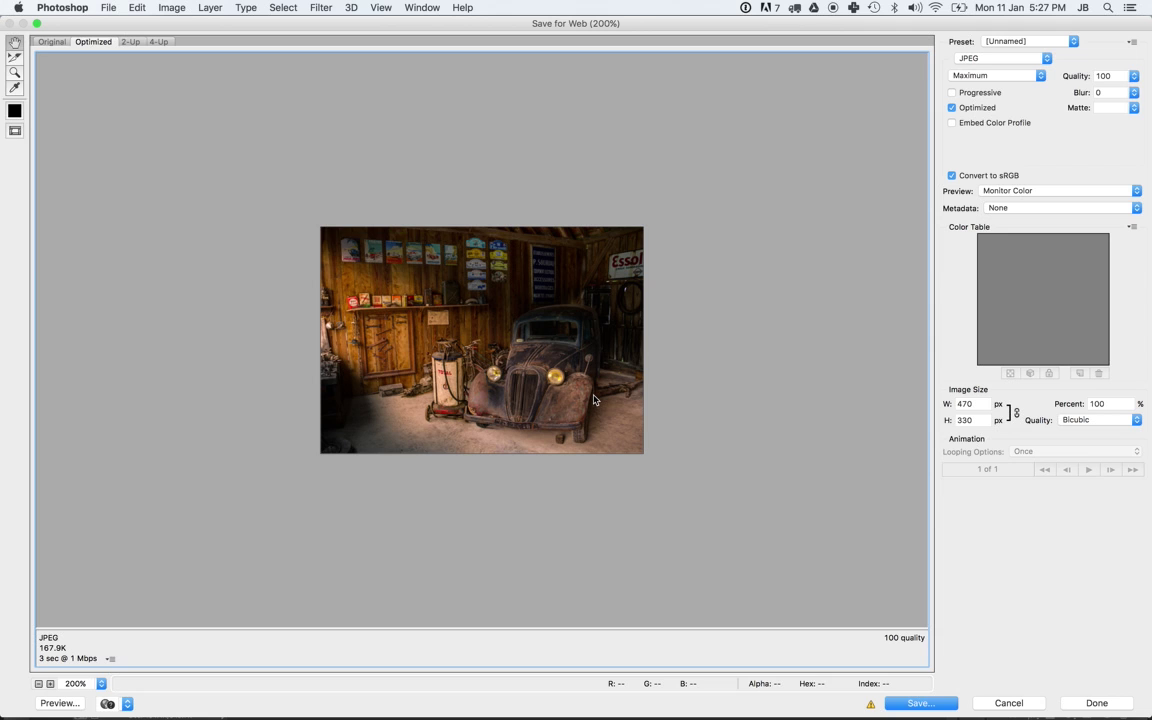
pyautogui.press('super+plus')
pyautogui.press('super+minus')
# Step: Leave Metadata at None after briefly trying Copyright and Contact Info
pyautogui.click(1045, 216)
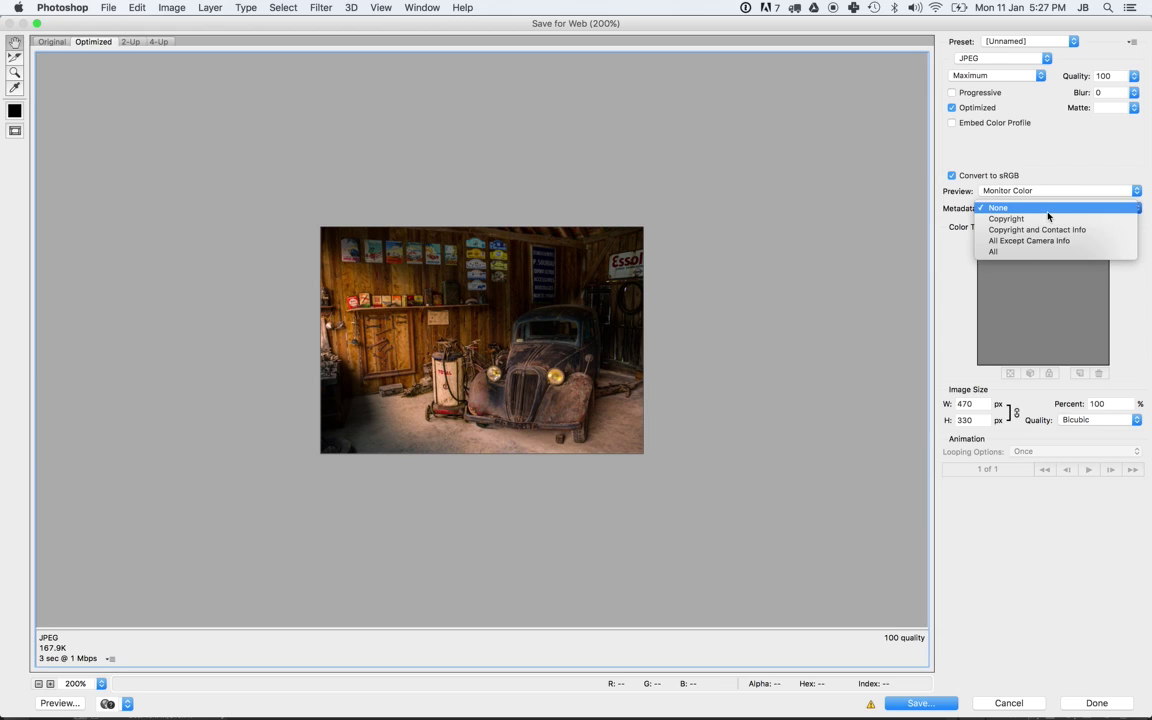
pyautogui.click(1040, 216)
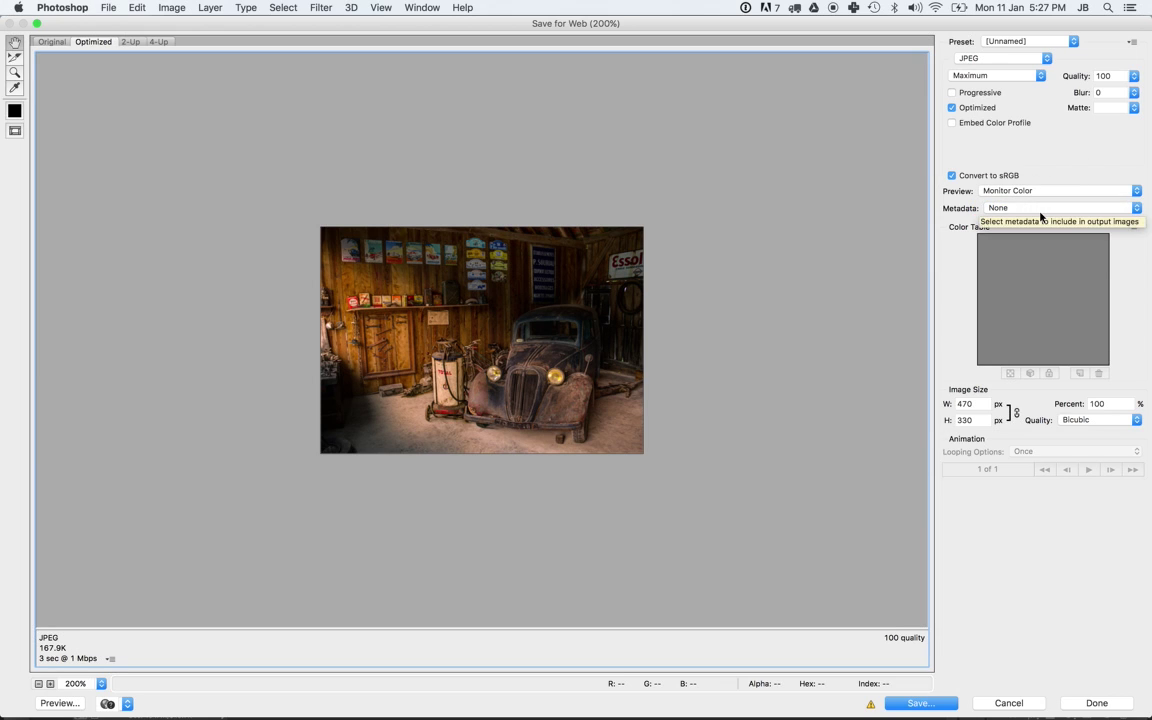
pyautogui.click(1040, 216)
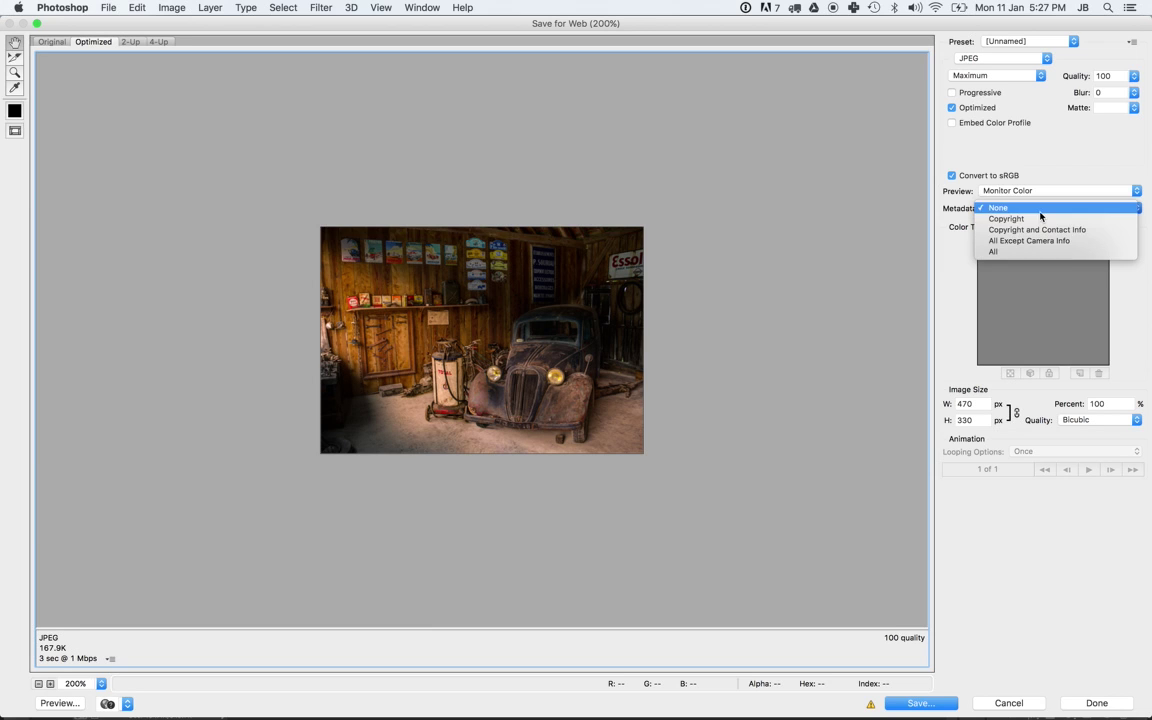
pyautogui.click(1040, 230)
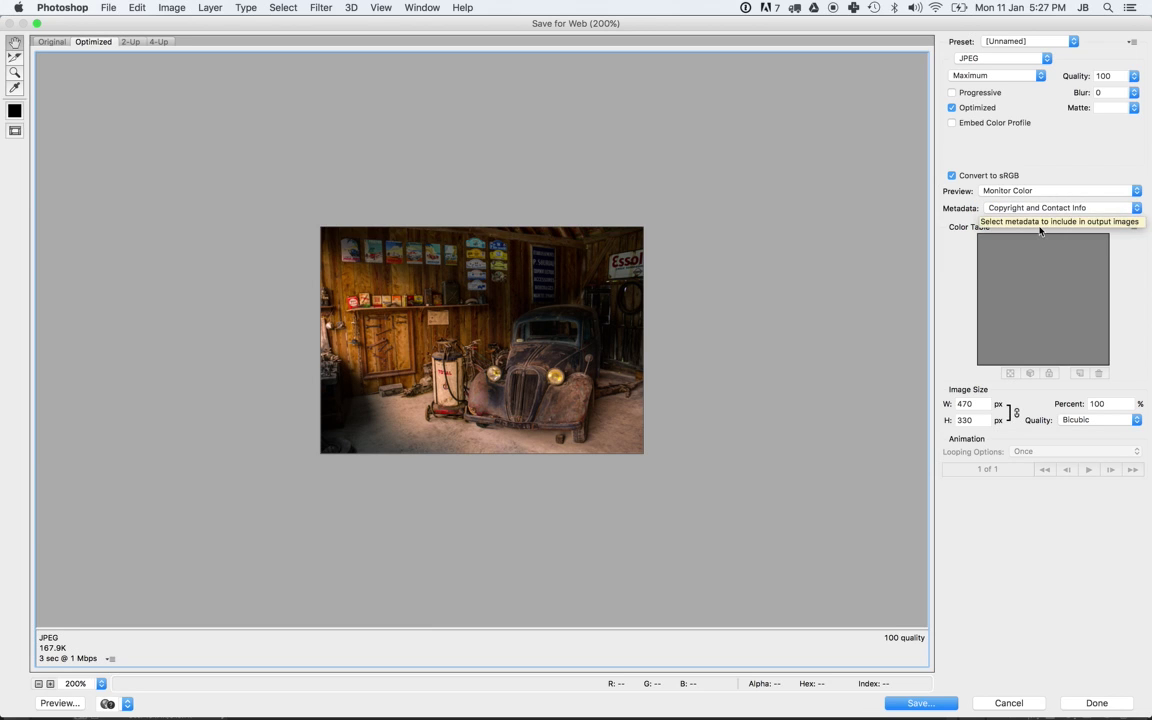
pyautogui.click(1018, 208)
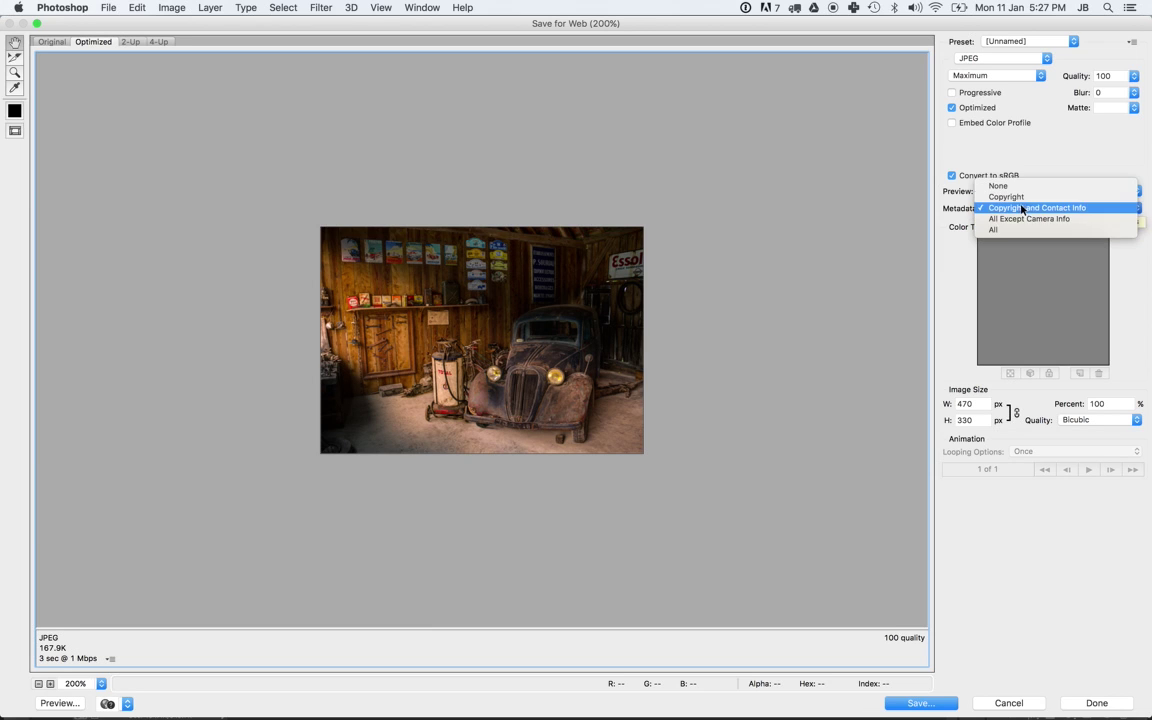
pyautogui.click(1003, 186)
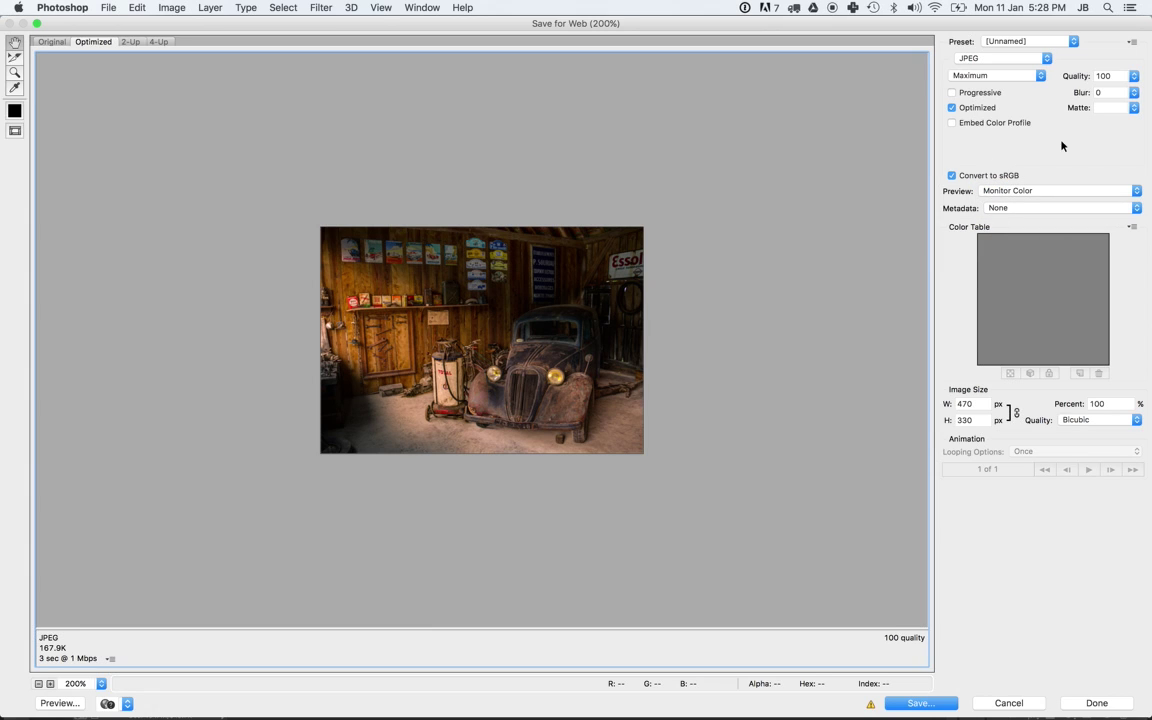
# Step: Set JPEG Quality to 70 after trying 30 and 100, cutting the size to 58.5K
pyautogui.doubleClick(1105, 77)
pyautogui.write('30')
pyautogui.press('Return')
pyautogui.click(1106, 76)
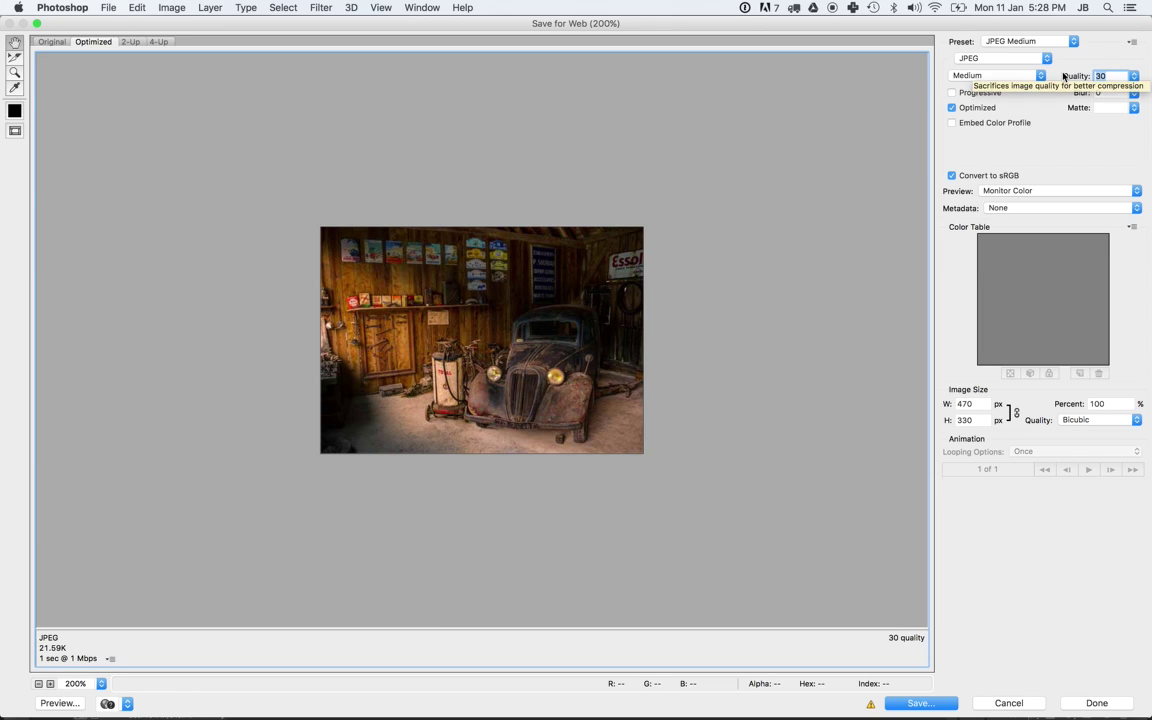
pyautogui.write('70')
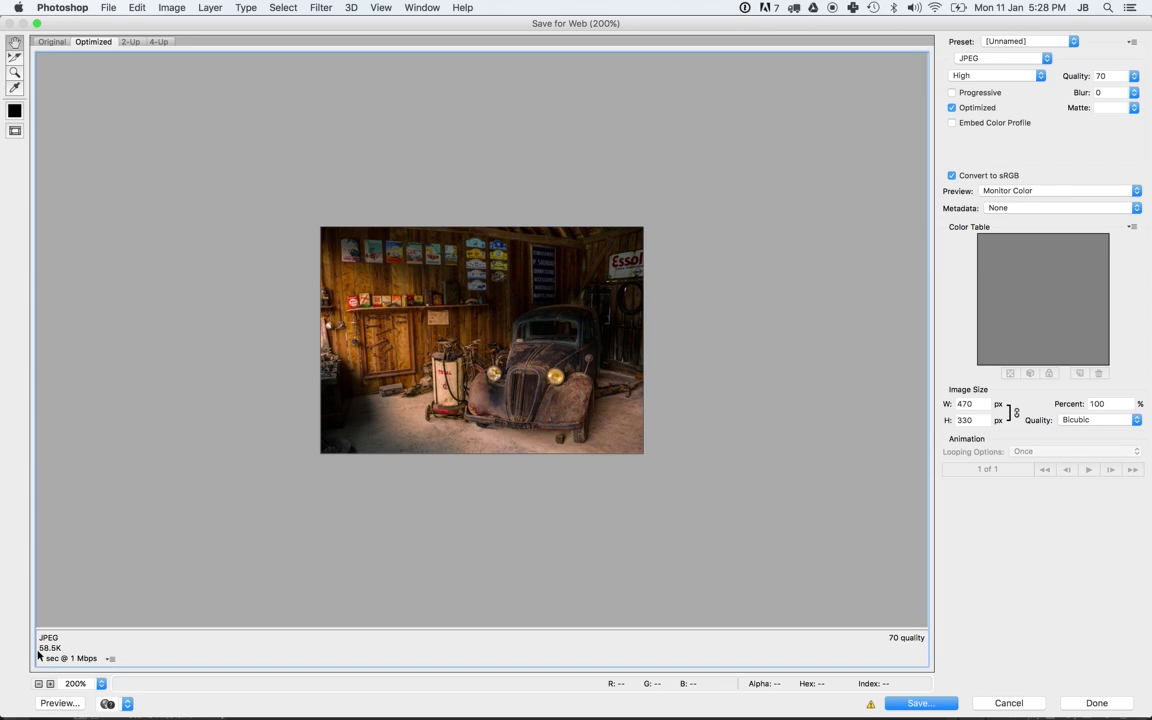
pyautogui.press('Tab')
pyautogui.write('100')
pyautogui.doubleClick(1101, 76)
pyautogui.write('70')
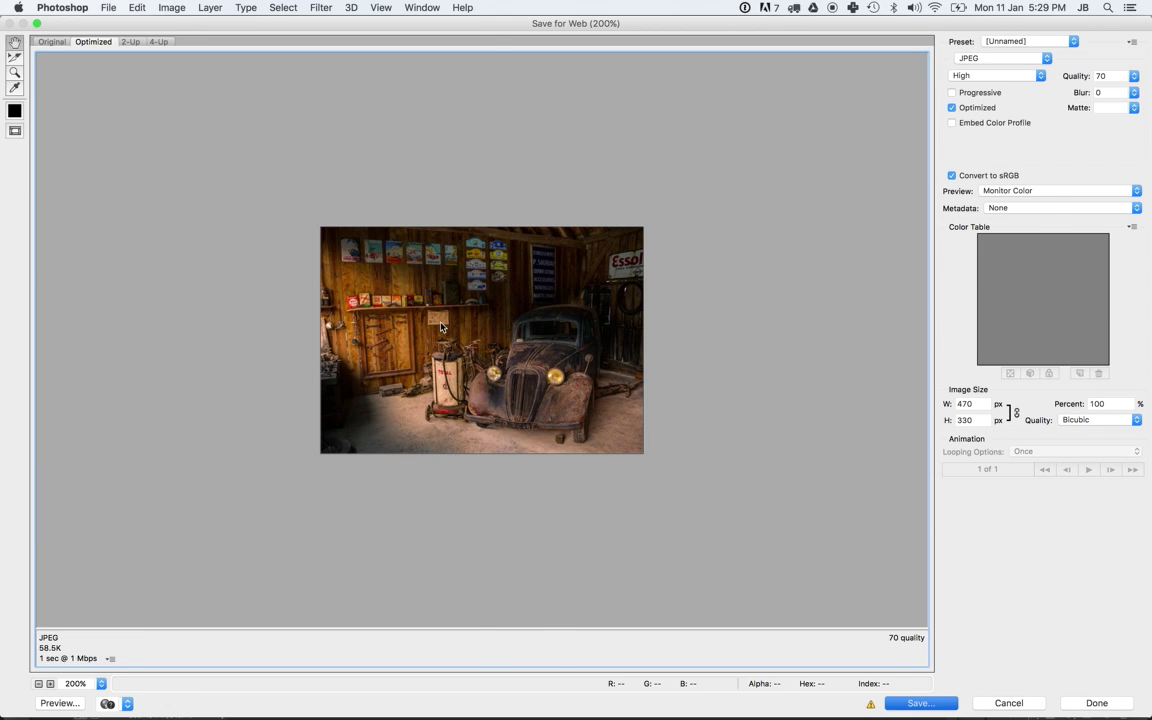
# Step: Start saving into the Website Media folder with the file name antique-car-mobile.jpg
pyautogui.press('Return')
pyautogui.click(510, 112)
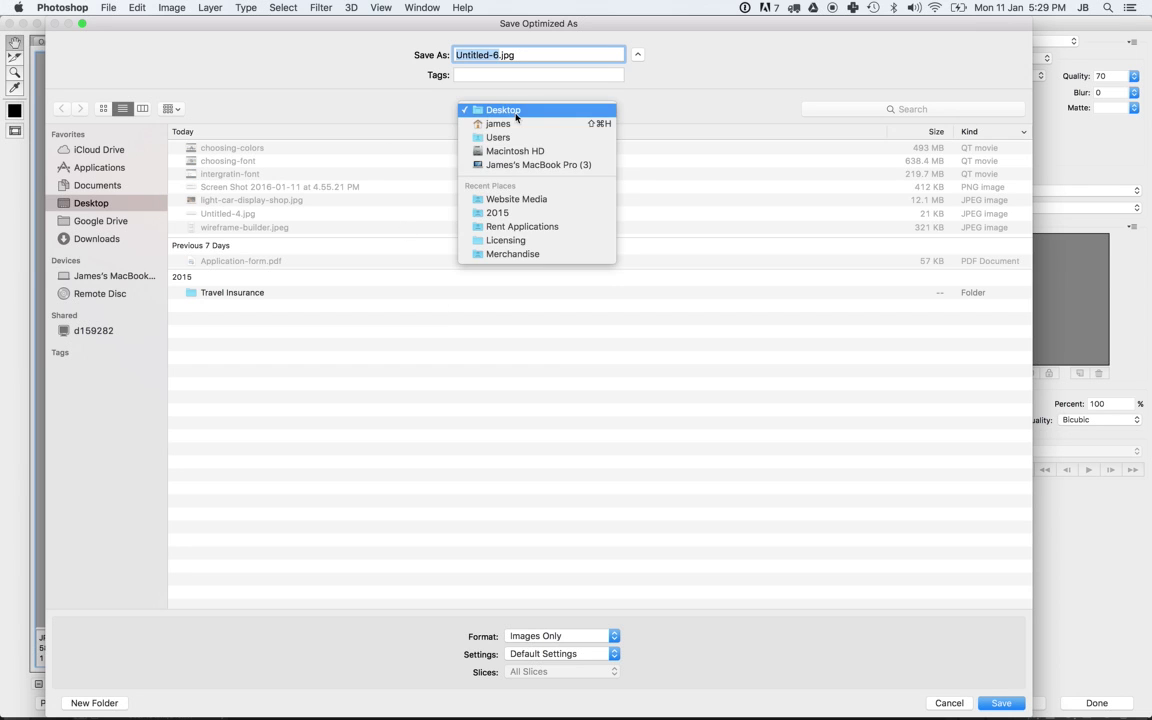
pyautogui.click(518, 200)
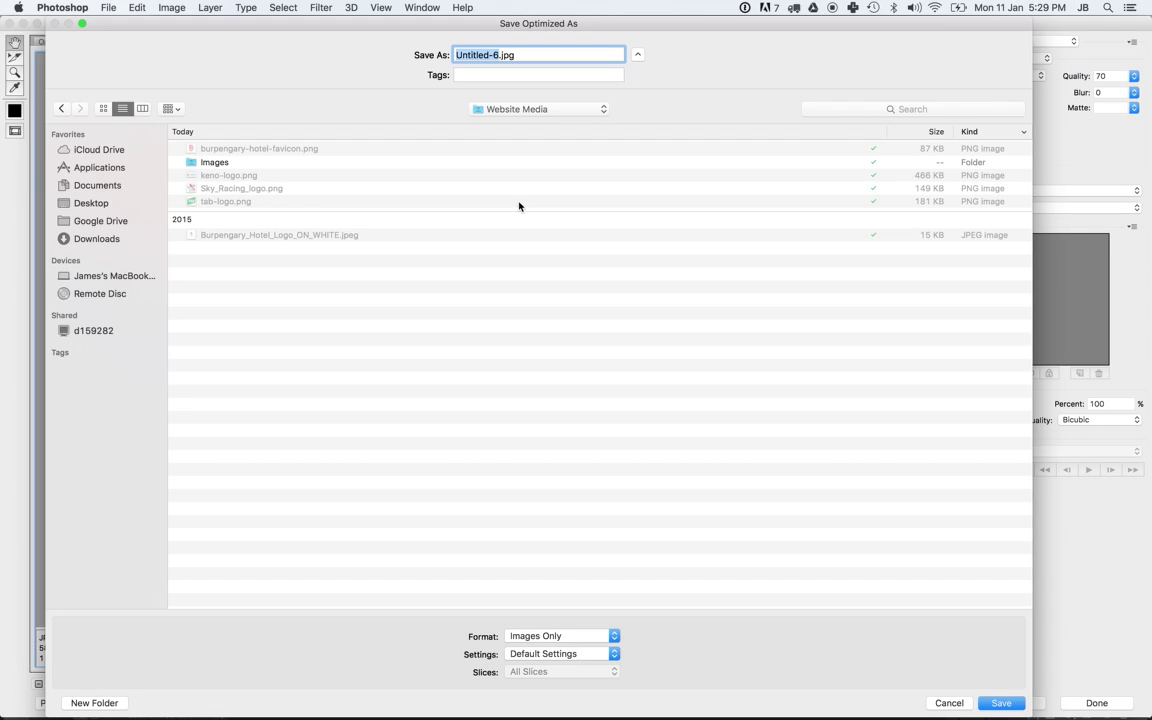
pyautogui.press('BackSpace')
pyautogui.write('antique-car-mobi')
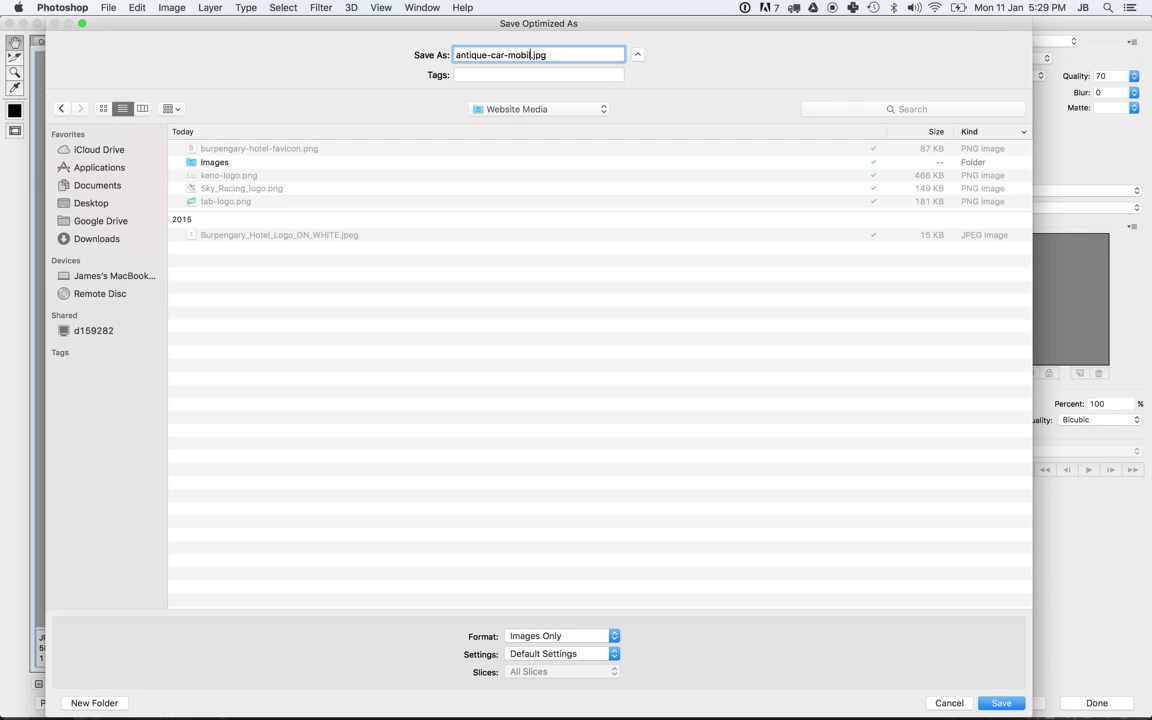
pyautogui.write('le')
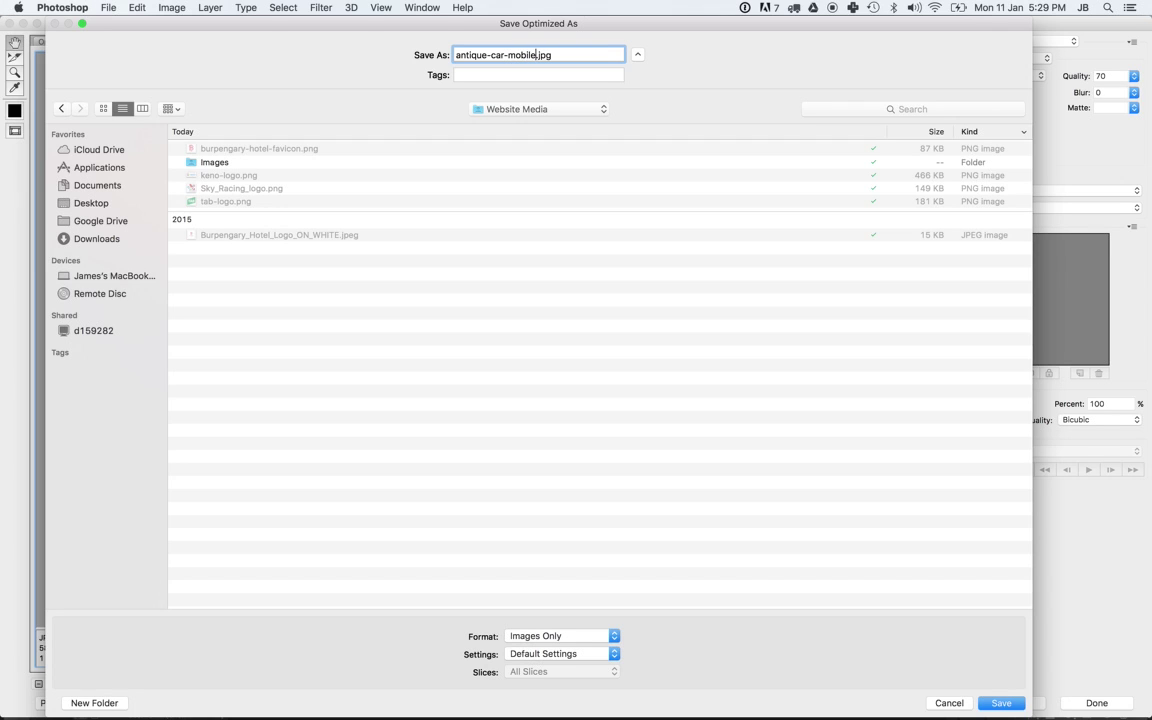